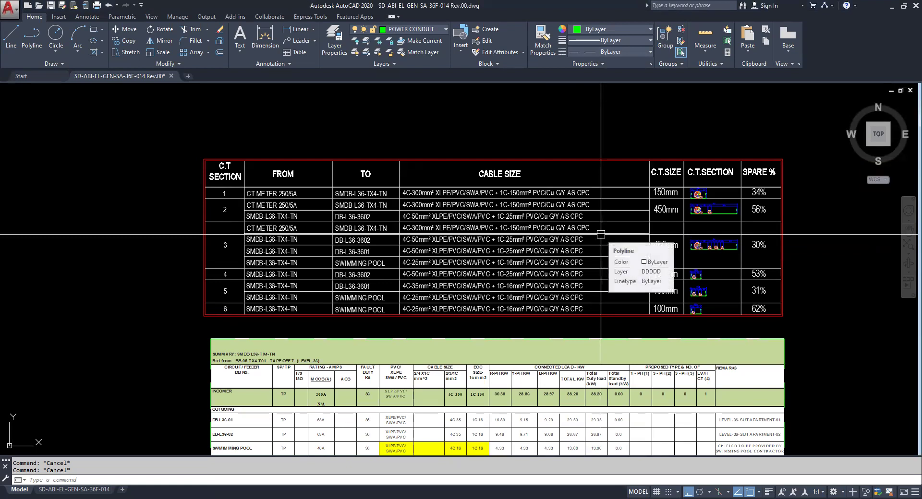
Zoom in and out over the C.T section cable table and the green load summary below it.
scroll(237, 182, up, 2)
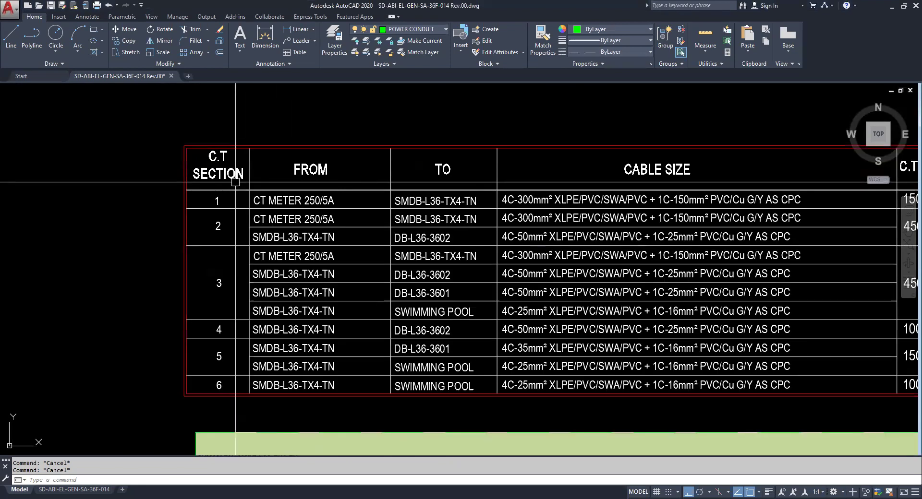
scroll(237, 183, down, 2)
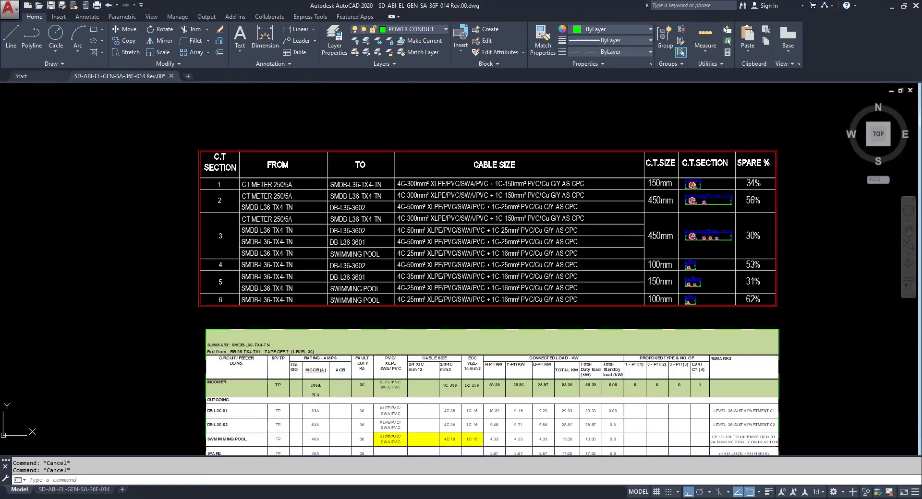
scroll(701, 268, up, 2)
scroll(572, 208, down, 4)
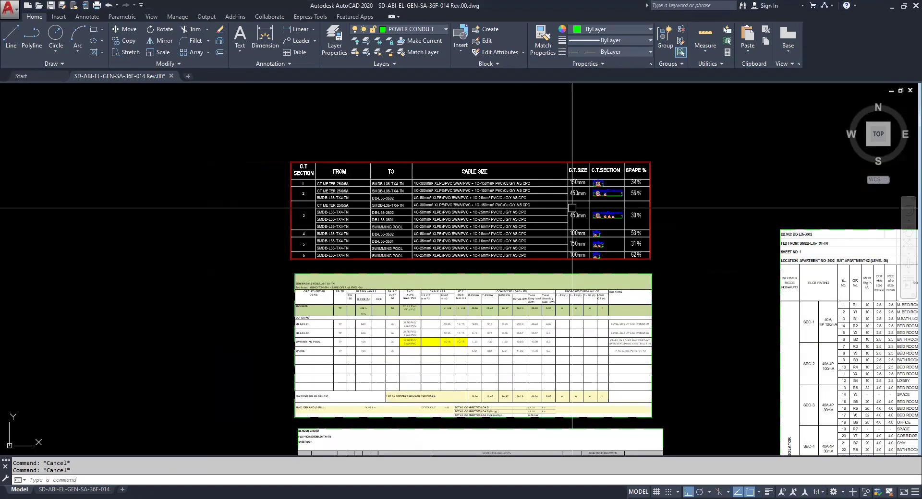
Pan down past the load summary and DB schedule, then zoom out to show the floor plan beside them.
middle_drag(418, 316, 393, 235)
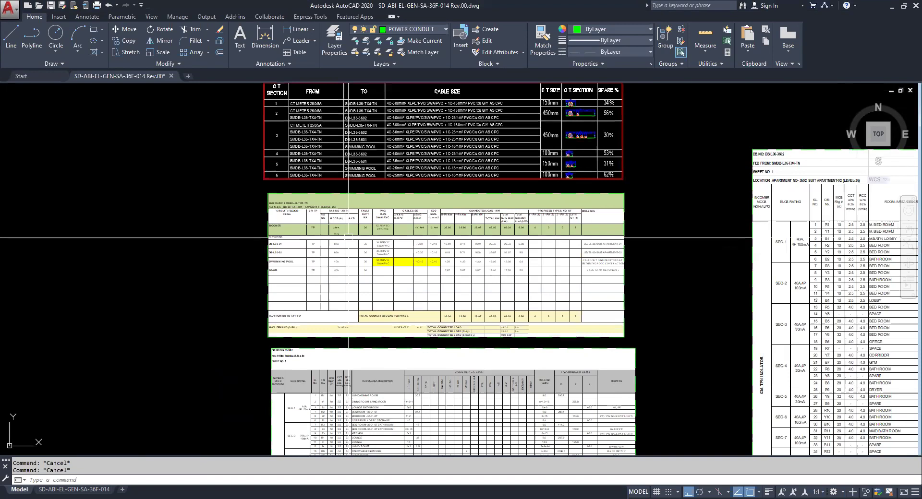
middle_drag(357, 284, 345, 188)
scroll(379, 139, down, 4)
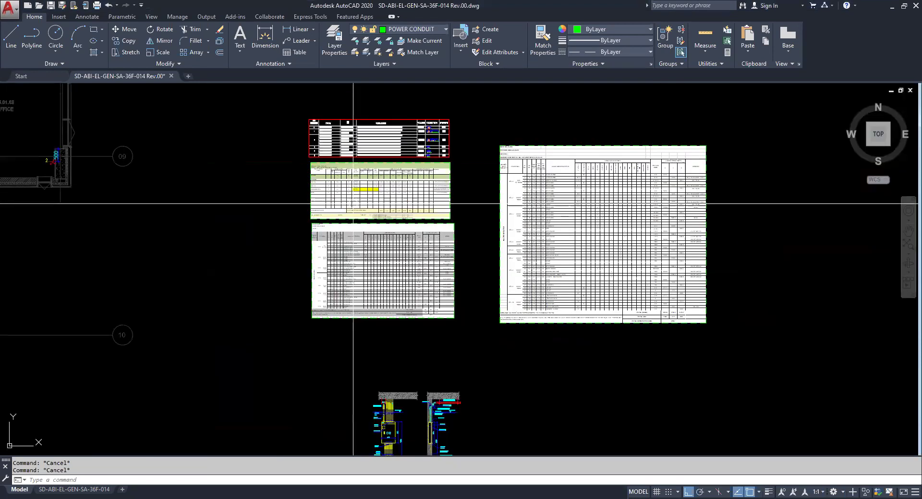
scroll(528, 194, up, 5)
scroll(534, 195, up, 5)
scroll(533, 211, down, 7)
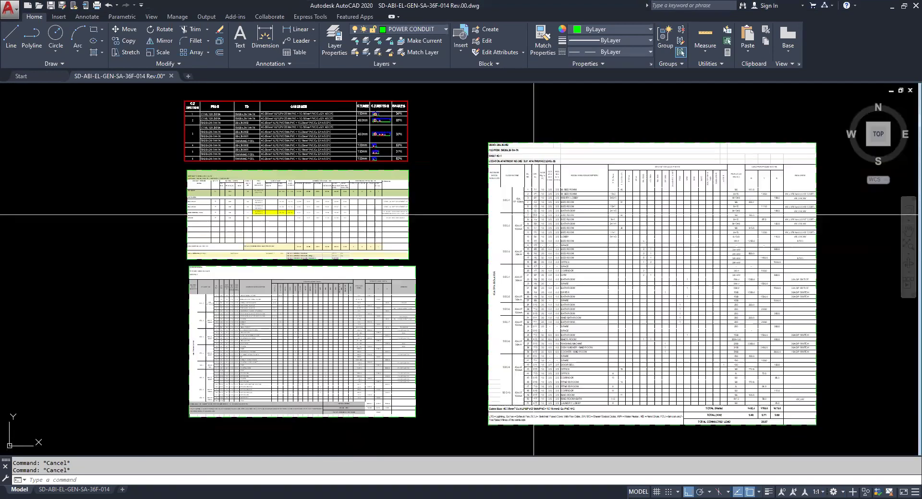
scroll(534, 214, down, 3)
middle_drag(325, 230, 521, 235)
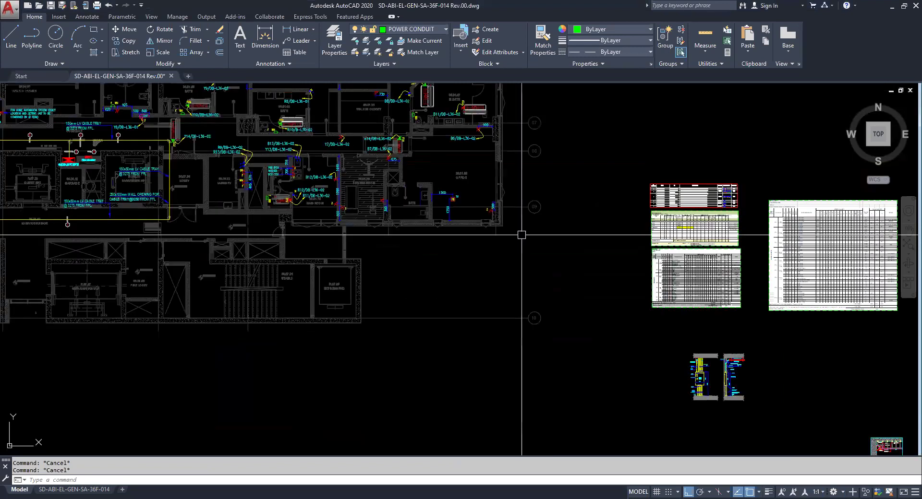
middle_drag(598, 338, 438, 226)
Zoom onto the DB elevation, cable gland box and 100x50mm G.I cable tray, then back out to the floor plan.
scroll(479, 259, up, 10)
scroll(460, 254, down, 4)
scroll(531, 253, down, 6)
scroll(488, 220, up, 12)
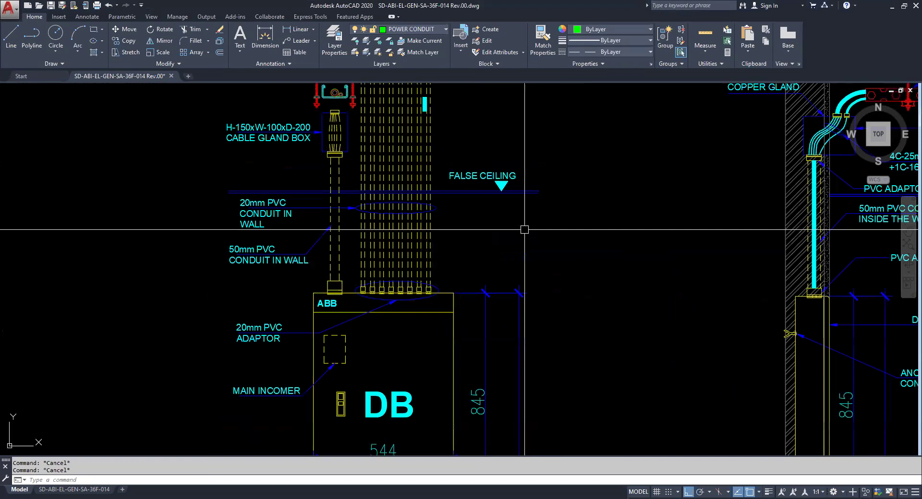
scroll(524, 229, down, 5)
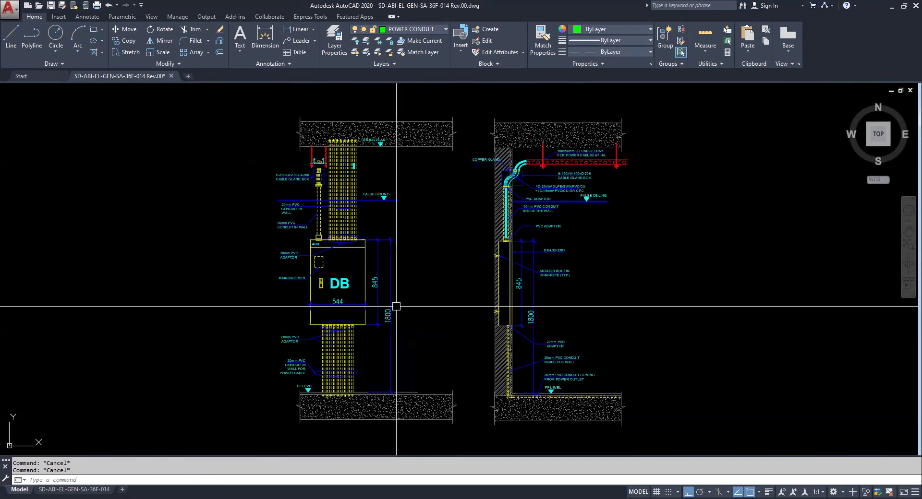
scroll(324, 157, up, 4)
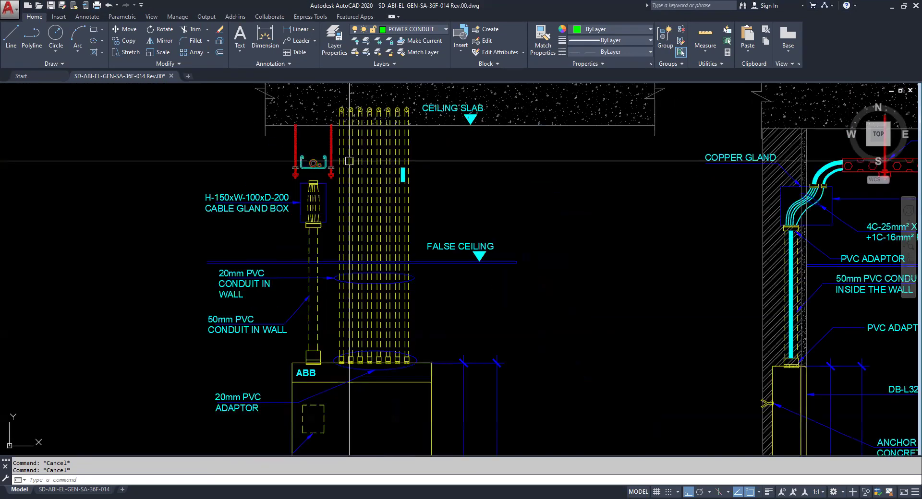
middle_drag(344, 279, 372, 256)
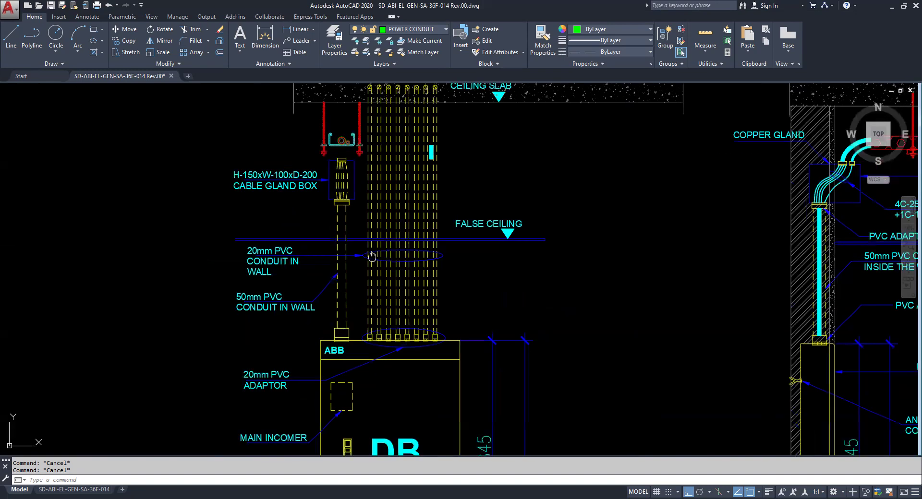
scroll(372, 255, down, 5)
scroll(615, 178, up, 6)
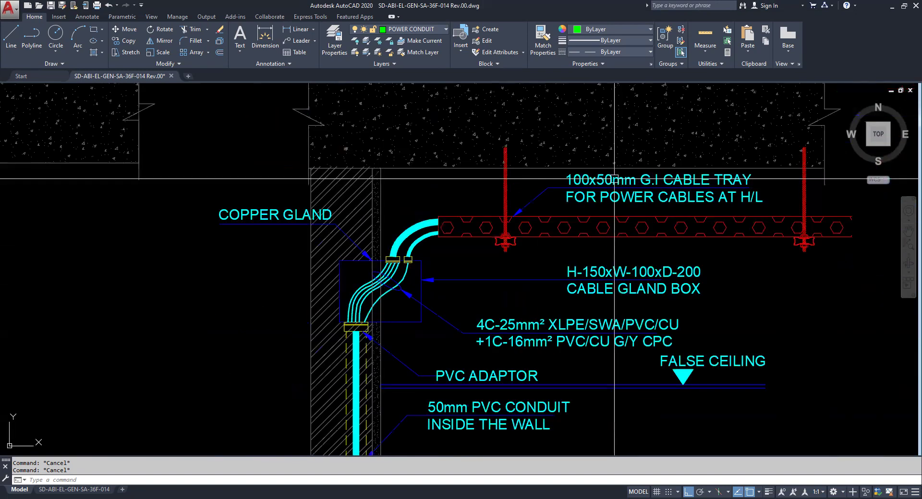
scroll(614, 179, down, 8)
scroll(272, 222, up, 4)
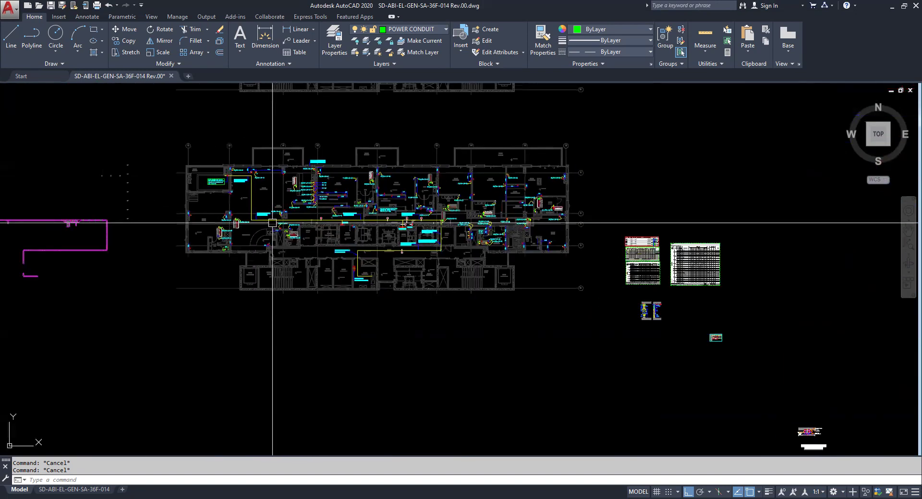
Pan across the floor plan from the pool isolator and cable tray to the lounge and bath rooms.
scroll(231, 173, up, 2)
scroll(260, 191, up, 10)
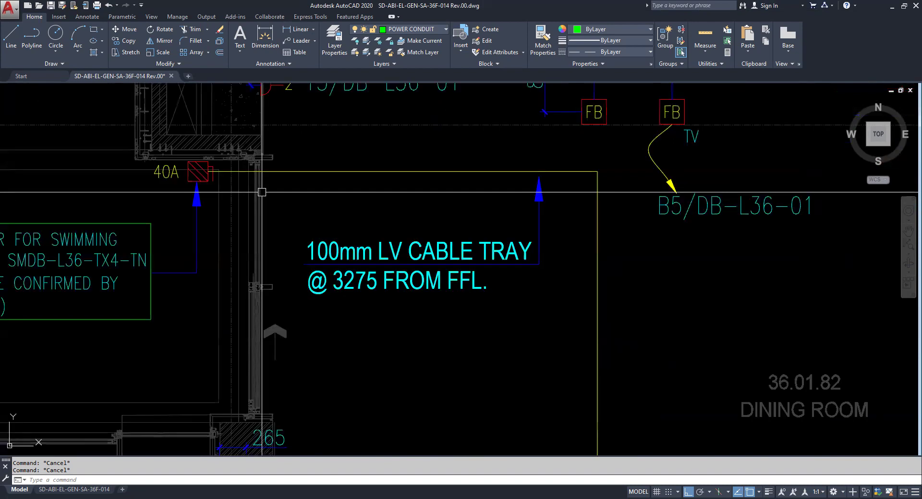
middle_drag(260, 191, 336, 216)
scroll(343, 246, down, 5)
scroll(344, 246, down, 2)
middle_drag(344, 246, 328, 98)
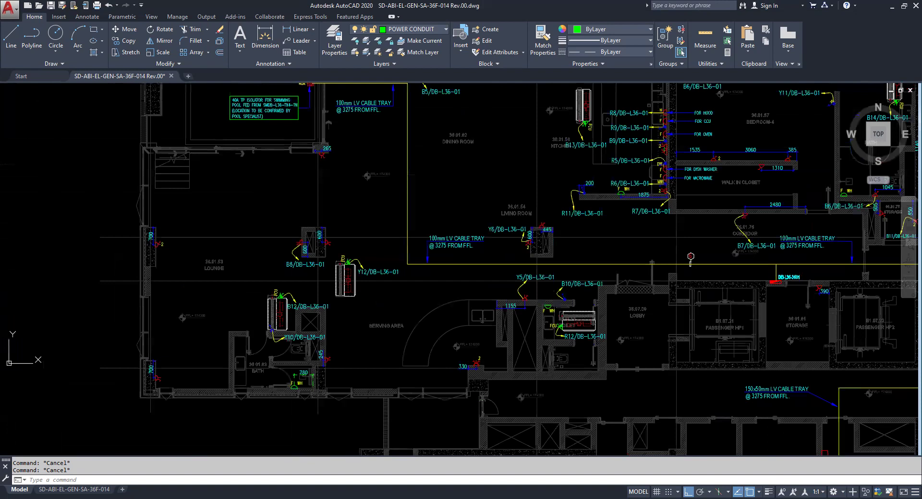
middle_drag(374, 311, 321, 253)
Zoom in and centre the view on the FCU's B12/DB-L36-01 label.
scroll(139, 265, up, 4)
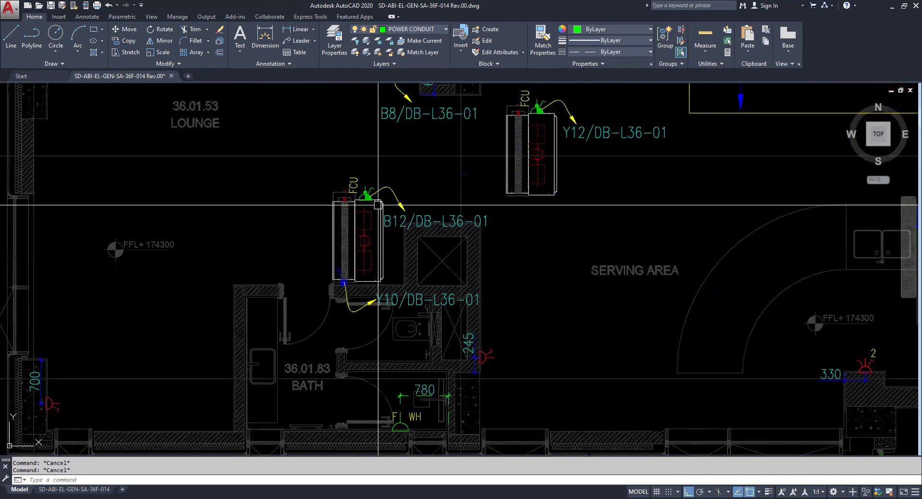
scroll(380, 206, up, 4)
scroll(351, 215, down, 6)
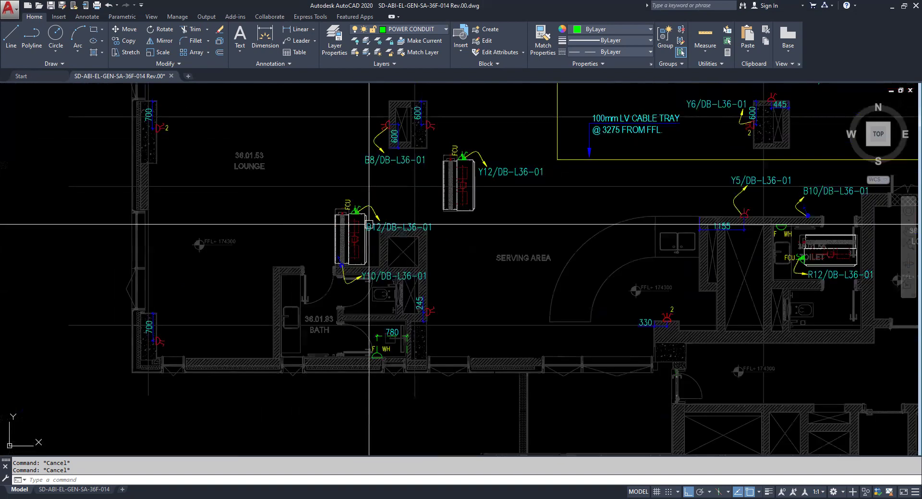
scroll(369, 224, down, 2)
scroll(383, 237, up, 5)
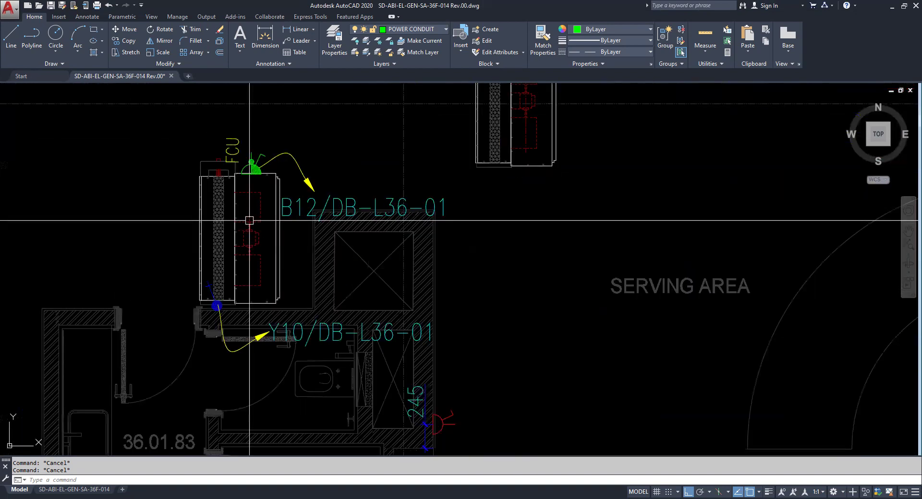
scroll(249, 220, up, 2)
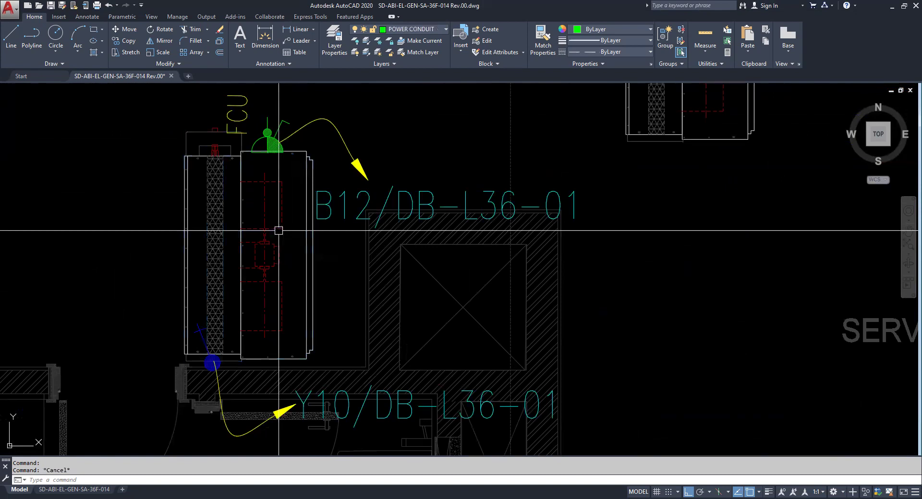
middle_drag(278, 187, 280, 257)
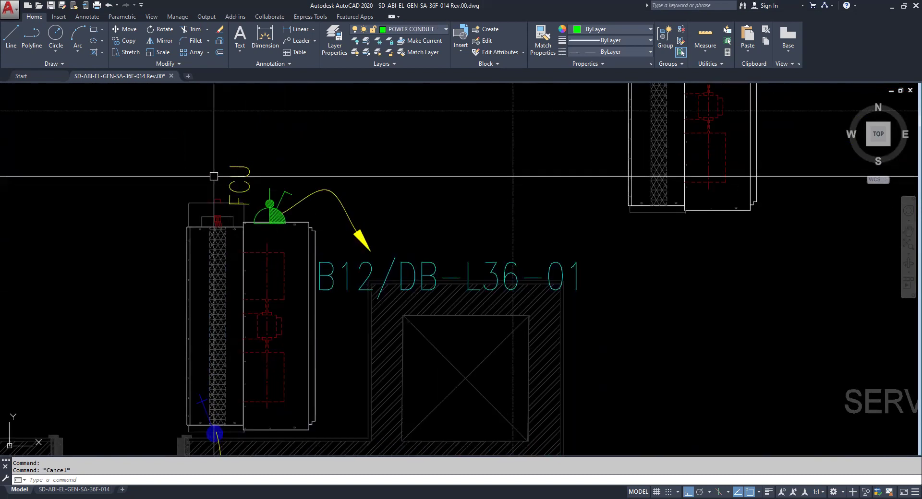
Start a Move (M) with a base point at the B12 label, then zoom to the WH outlet.
text(m)
key(Return)
click(270, 216)
scroll(336, 246, down, 4)
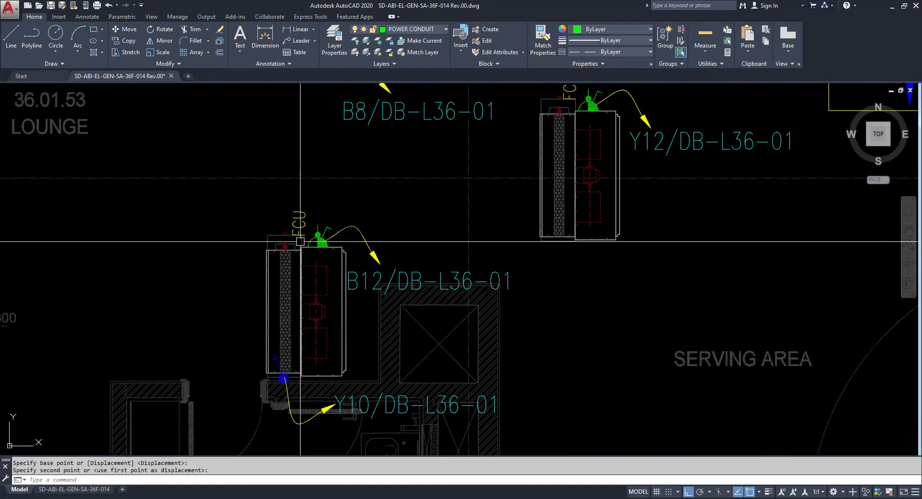
scroll(315, 245, down, 2)
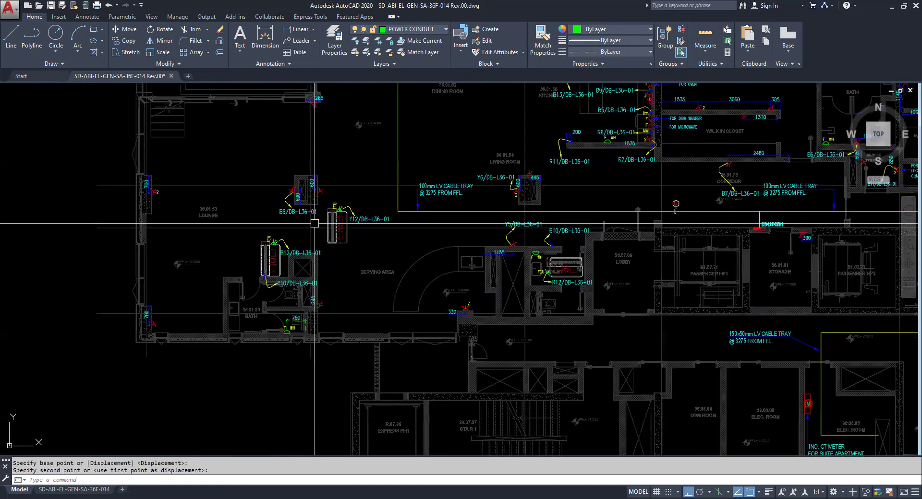
scroll(267, 353, up, 6)
scroll(374, 230, up, 3)
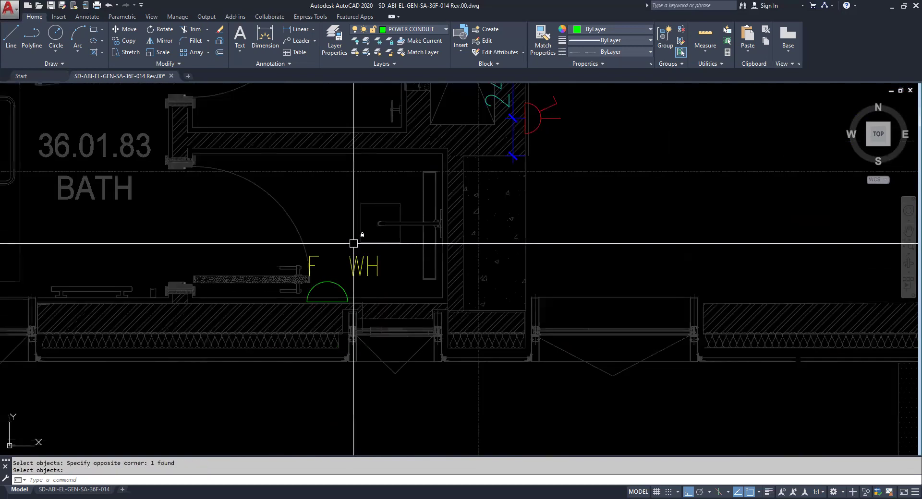
scroll(361, 243, down, 4)
Select the blue circle by the FCU, cancel with Esc so nothing moves, and zoom out.
middle_drag(360, 243, 351, 327)
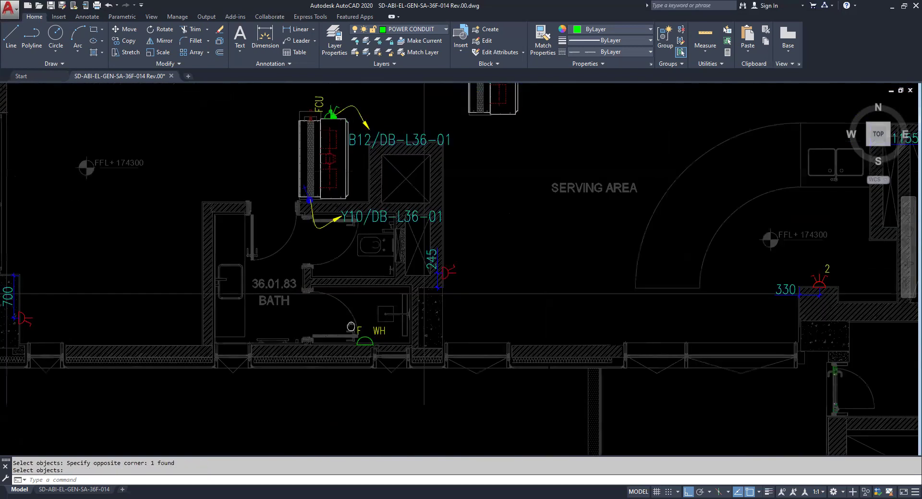
scroll(315, 228, up, 6)
scroll(316, 228, down, 5)
scroll(329, 245, up, 4)
key(Return)
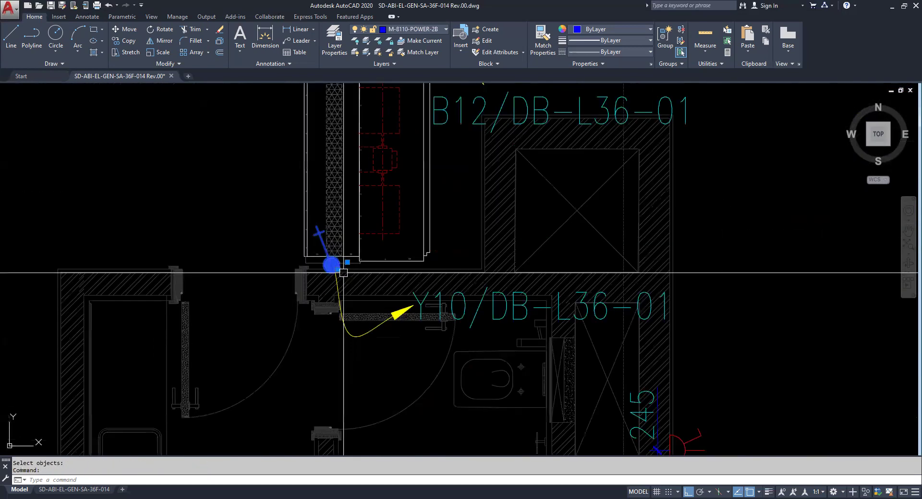
scroll(343, 273, down, 5)
key(Escape)
scroll(307, 254, down, 5)
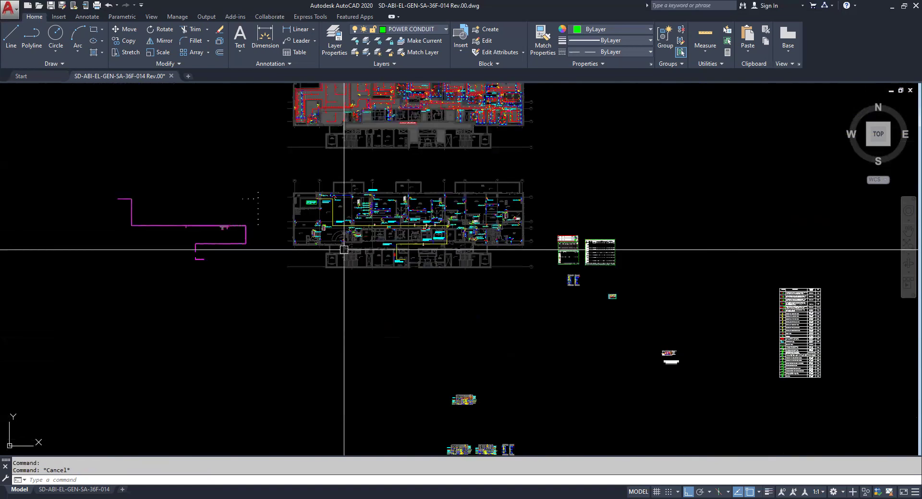
scroll(586, 255, down, 1)
scroll(596, 301, up, 10)
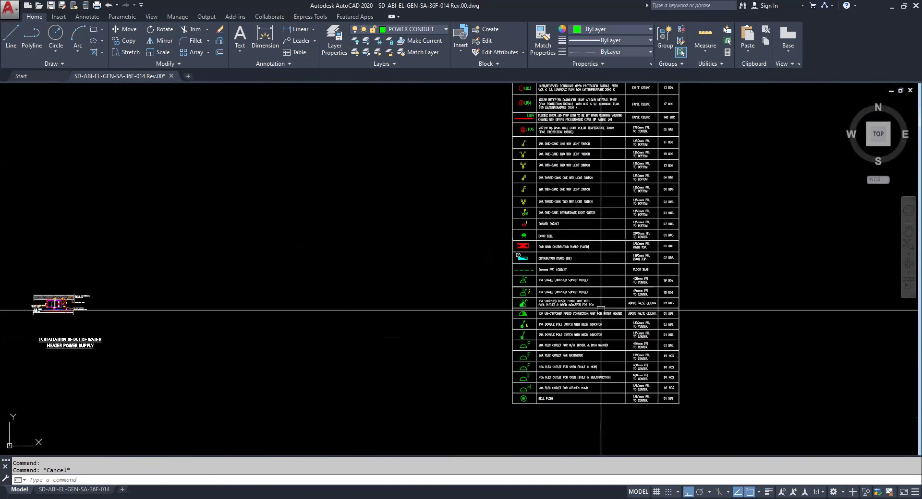
mouse_move(433, 280)
middle_down()
mouse_move(326, 244)
mouse_move(312, 254)
middle_up()
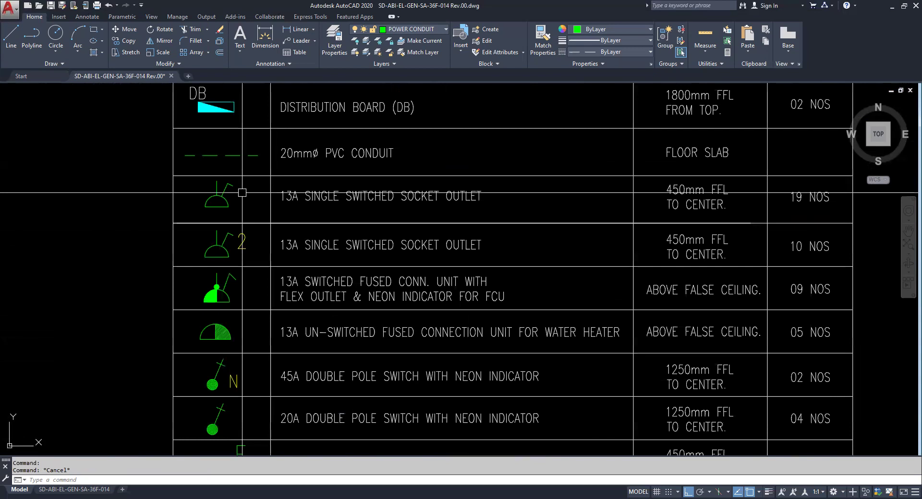
scroll(242, 192, up, 2)
click(398, 197)
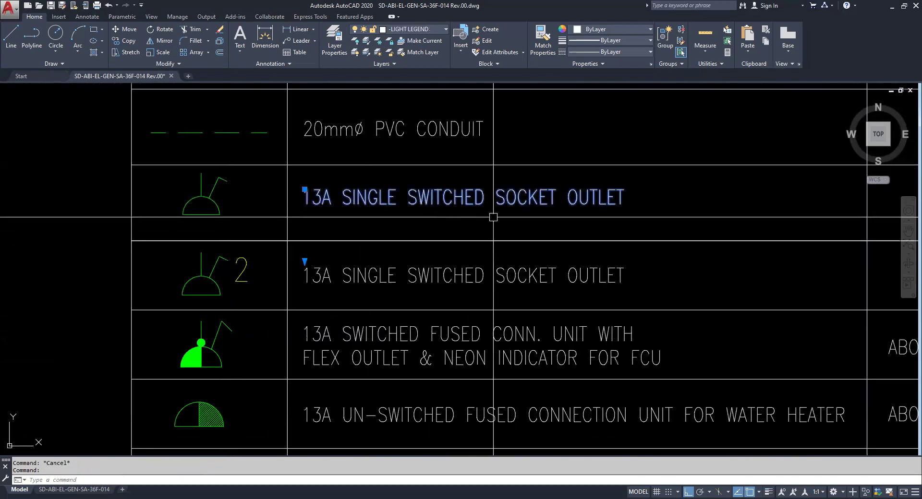
scroll(398, 215, up, 1)
scroll(389, 214, down, 1)
scroll(470, 222, up, 1)
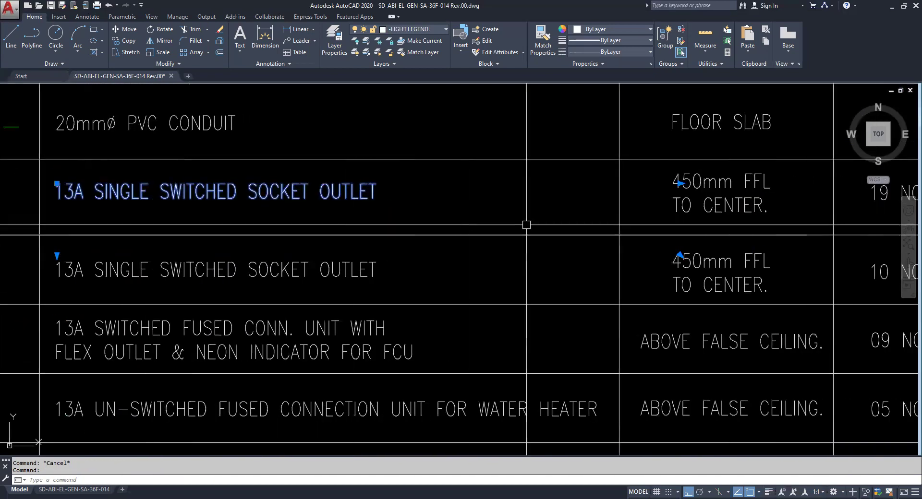
middle_drag(469, 222, 369, 226)
key(Escape)
scroll(528, 187, up, 4)
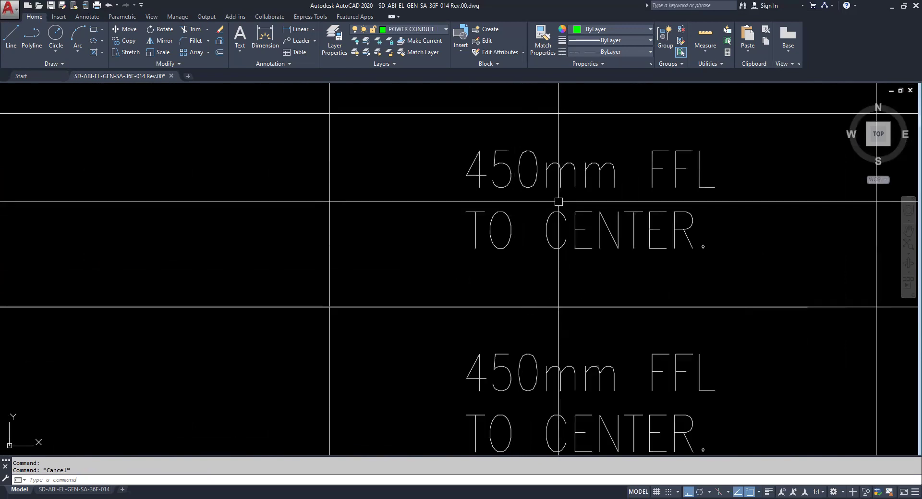
scroll(556, 201, down, 4)
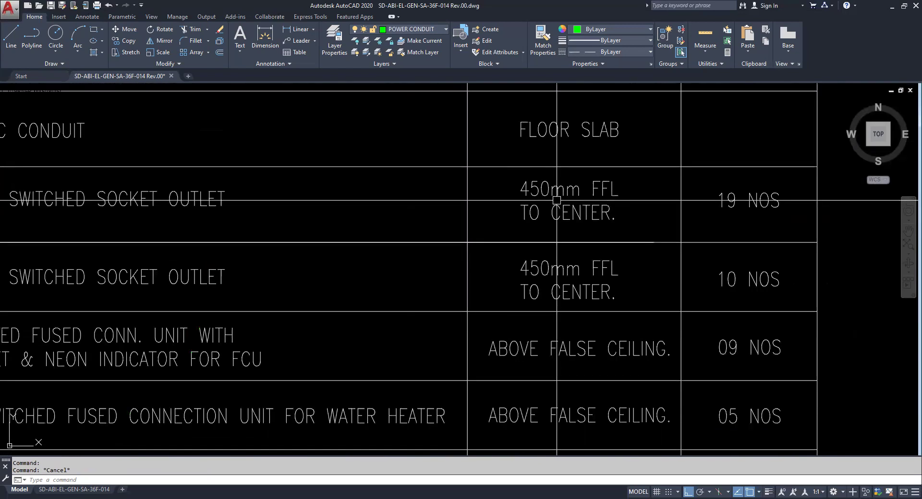
scroll(605, 204, down, 4)
scroll(581, 214, up, 4)
scroll(591, 192, down, 2)
mouse_move(595, 199)
middle_down()
mouse_move(673, 204)
mouse_move(792, 193)
middle_up()
middle_drag(270, 296, 260, 204)
middle_drag(259, 318, 260, 250)
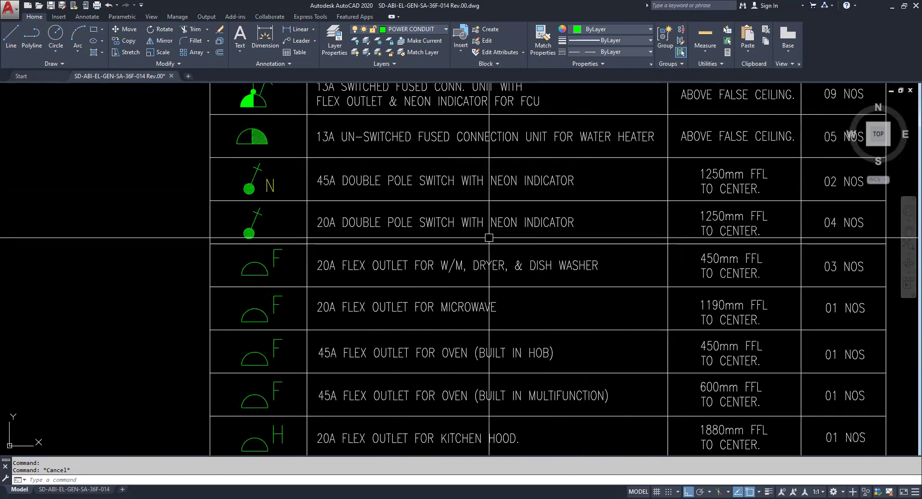
middle_drag(339, 232, 338, 161)
middle_drag(351, 252, 352, 287)
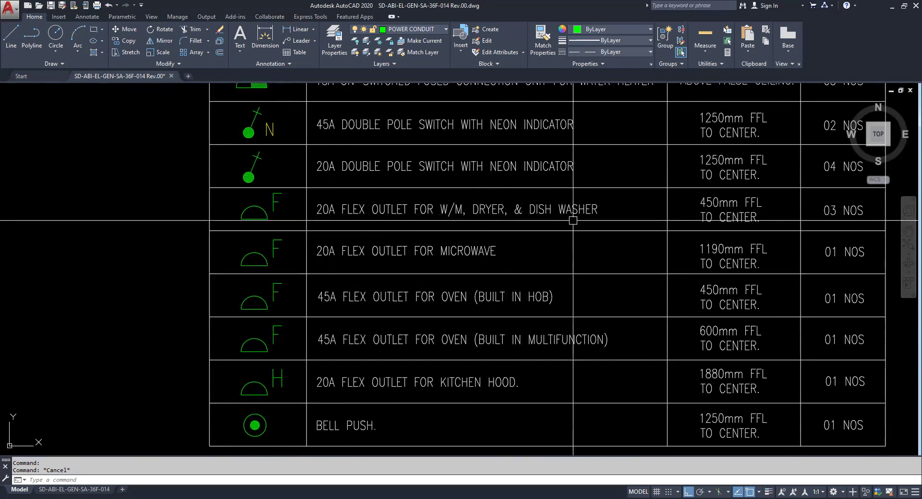
click(254, 207)
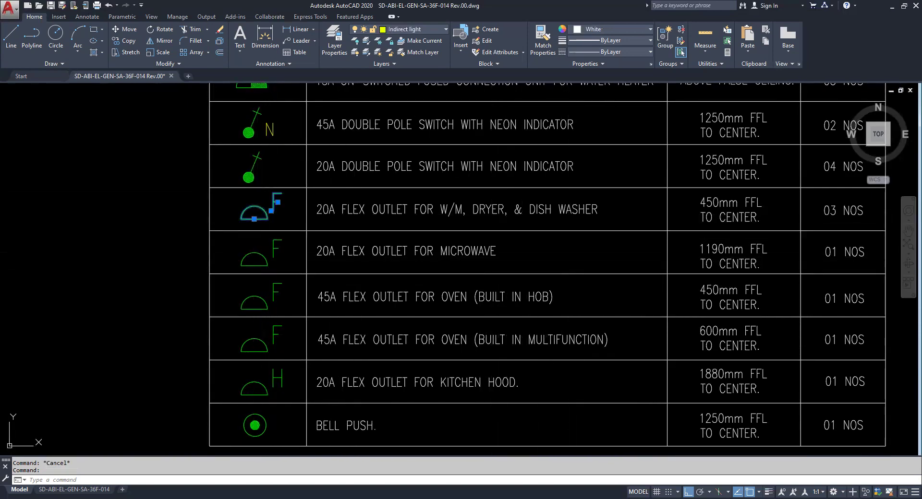
key(Escape)
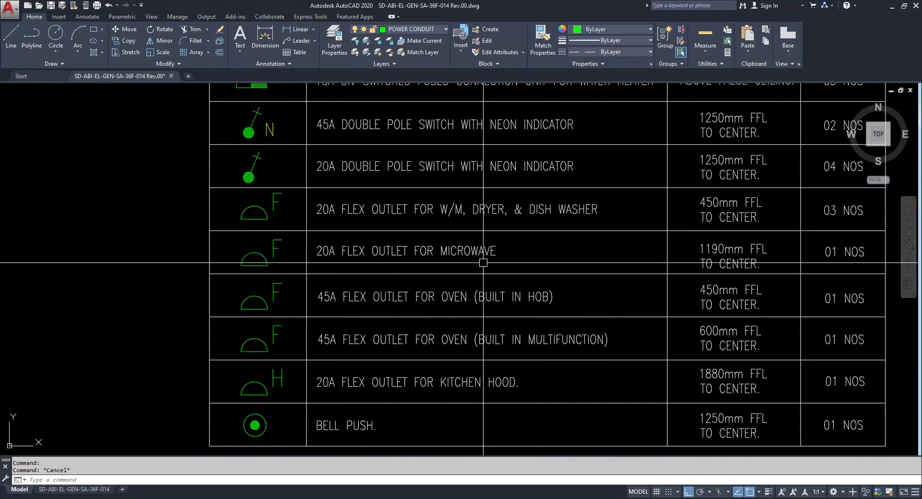
click(259, 249)
key(Escape)
click(254, 309)
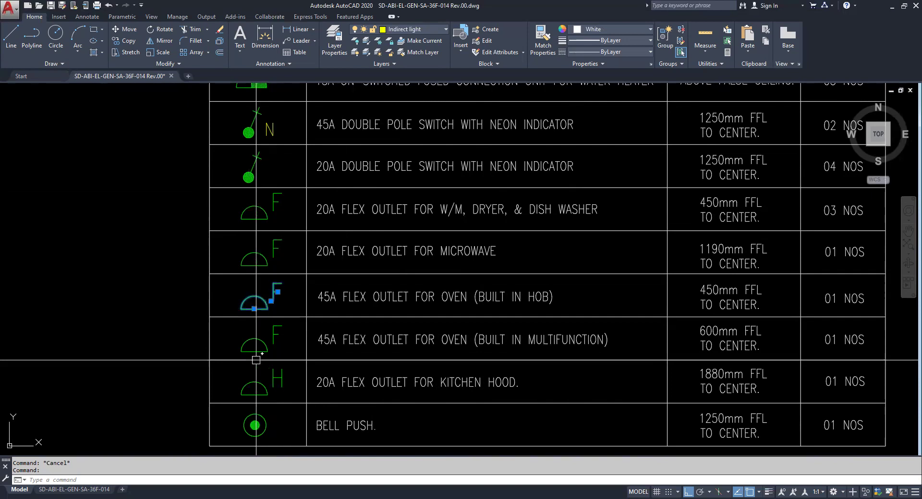
key(Escape)
scroll(336, 336, down, 3)
middle_drag(336, 336, 367, 346)
scroll(384, 331, down, 3)
scroll(422, 390, up, 6)
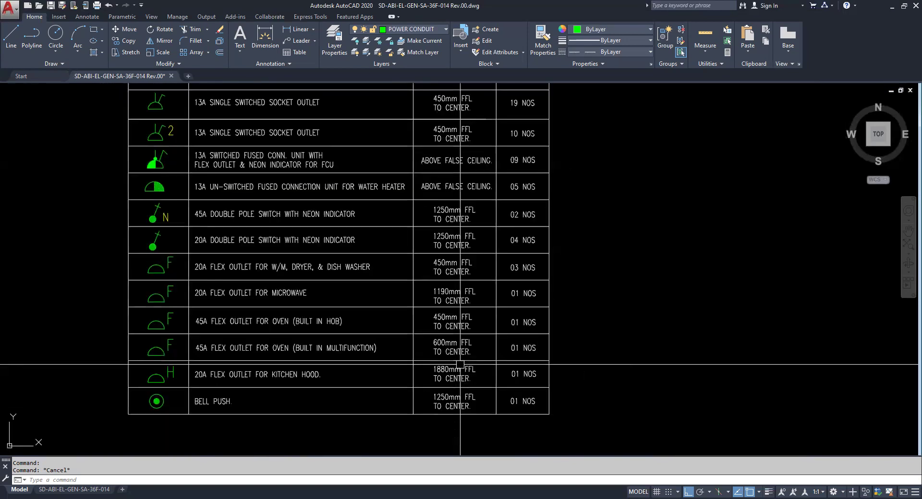
scroll(460, 364, down, 2)
Zoom out from the legend into kitchen Wall Elevation B, cancelling a stray selection window.
scroll(452, 298, down, 10)
scroll(330, 324, up, 15)
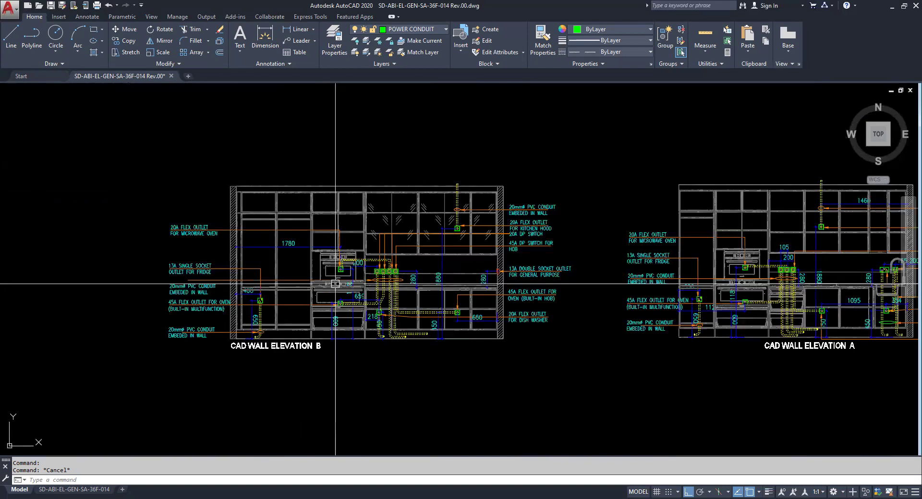
scroll(335, 283, up, 4)
scroll(641, 205, down, 2)
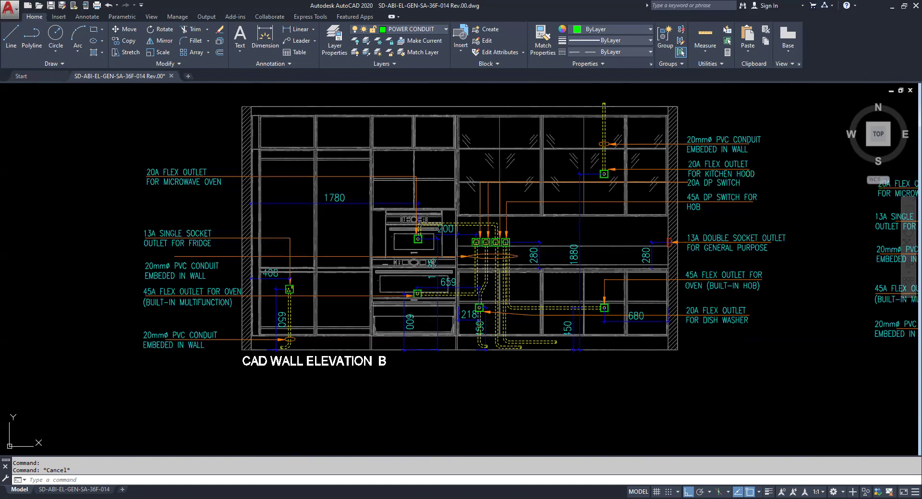
scroll(211, 282, up, 2)
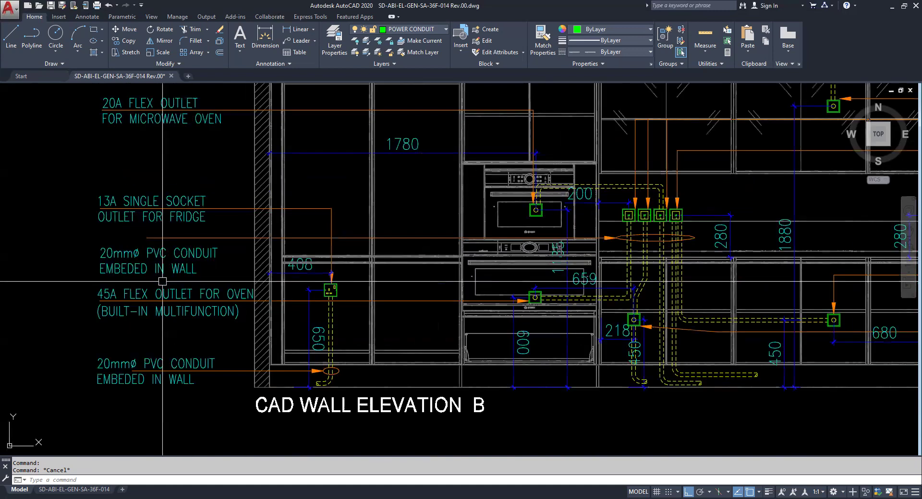
click(198, 183)
key(Escape)
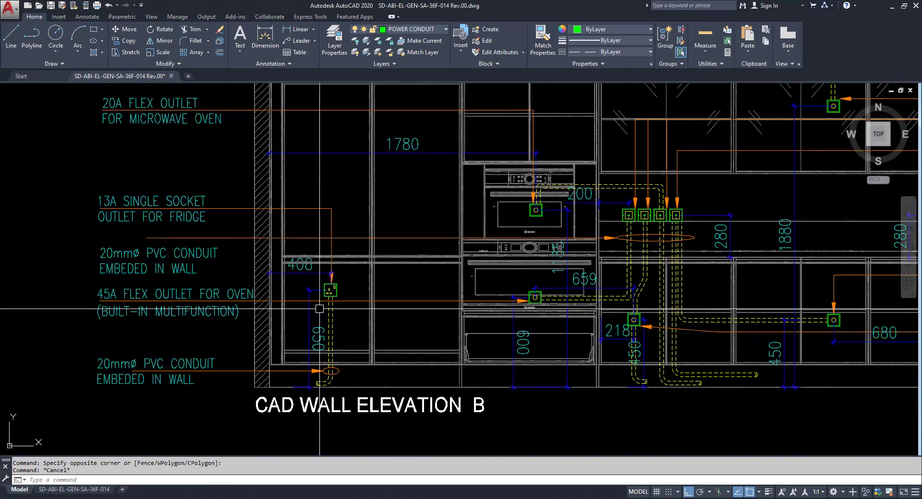
scroll(330, 298, up, 2)
Pan along elevation B from the fridge socket outlet to the oven and hob outlets.
middle_drag(340, 310, 404, 288)
scroll(352, 305, down, 2)
scroll(336, 240, up, 9)
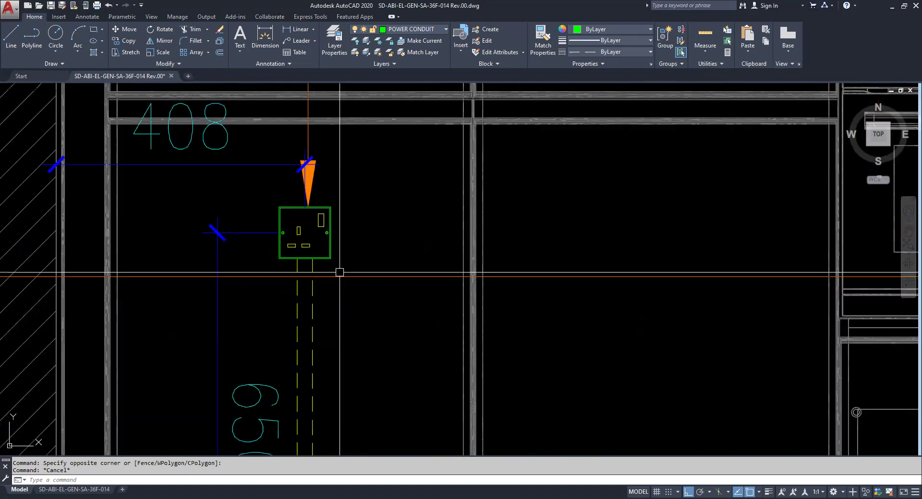
scroll(333, 245, down, 7)
scroll(333, 245, down, 4)
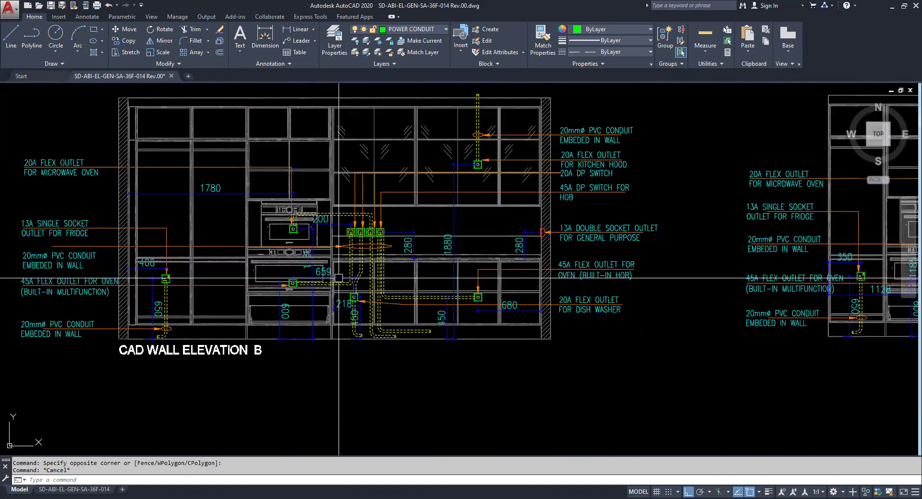
scroll(338, 278, up, 2)
middle_drag(338, 278, 505, 278)
scroll(525, 294, up, 4)
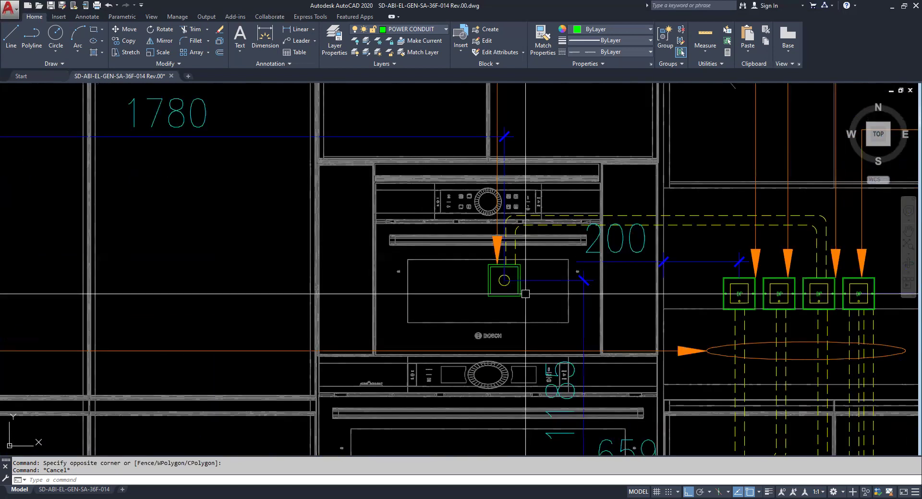
scroll(237, 219, down, 2)
Review elevation B's right-side labels and lower part, then zoom out to show elevations B and A.
mouse_move(343, 263)
middle_down()
mouse_move(661, 303)
mouse_move(563, 296)
mouse_move(679, 290)
mouse_move(318, 243)
middle_up()
scroll(319, 244, down, 2)
mouse_move(472, 242)
middle_down()
mouse_move(404, 254)
mouse_move(438, 281)
mouse_move(437, 316)
mouse_move(429, 283)
middle_up()
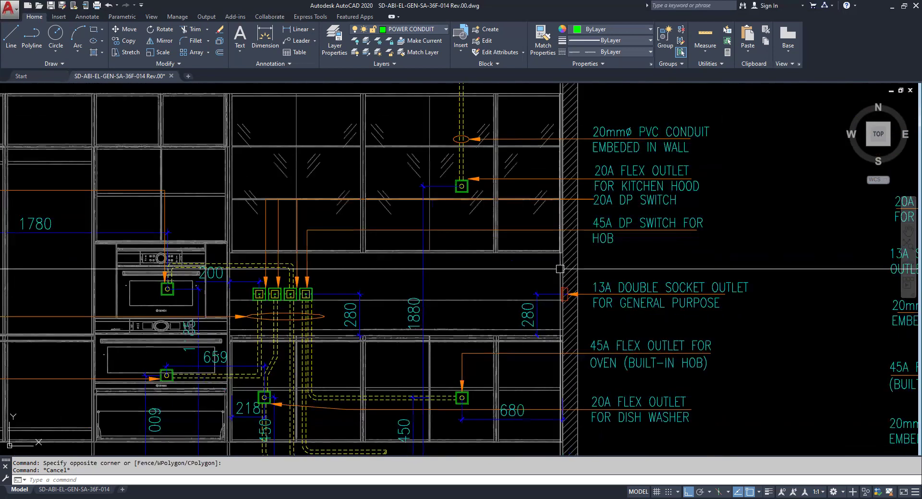
middle_drag(637, 259, 631, 214)
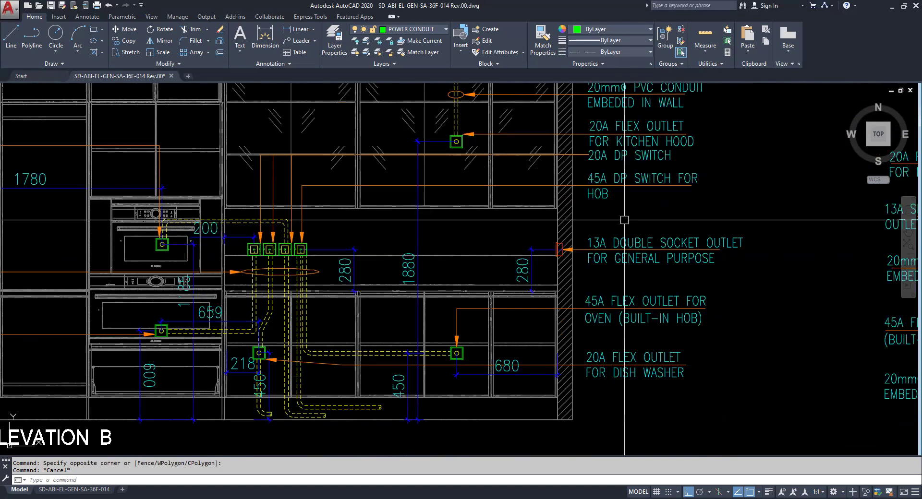
scroll(457, 358, up, 2)
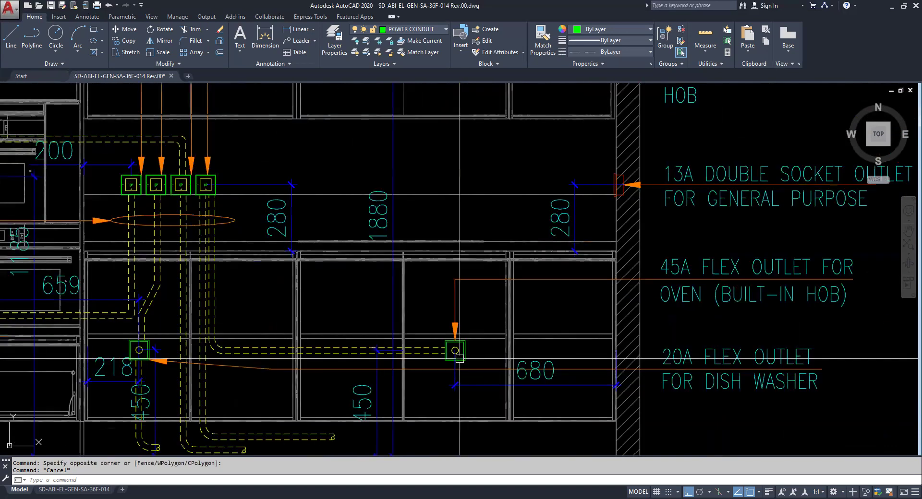
scroll(373, 339, down, 2)
Zoom into the bath area of the floor plan showing circuits B12 and Y10.
scroll(418, 329, down, 3)
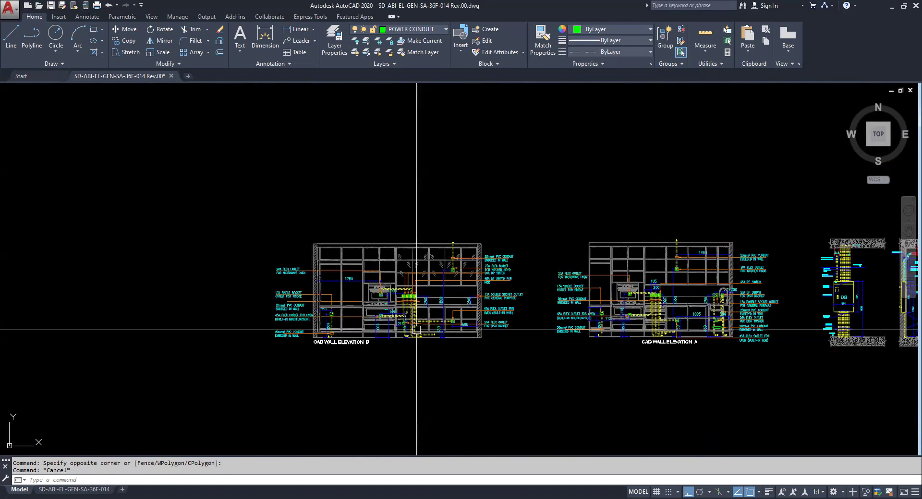
scroll(689, 306, up, 2)
scroll(688, 307, down, 3)
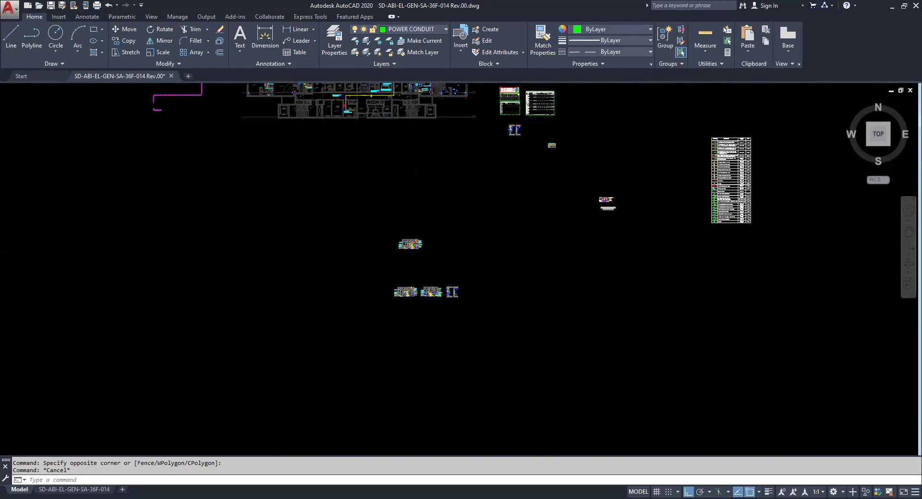
scroll(413, 250, up, 2)
scroll(337, 257, up, 1)
scroll(336, 258, up, 5)
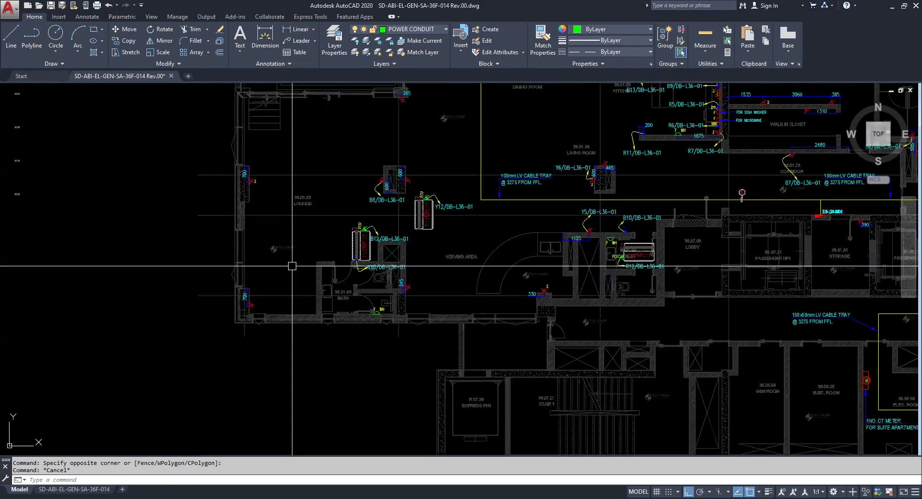
middle_drag(292, 266, 455, 233)
scroll(391, 251, up, 5)
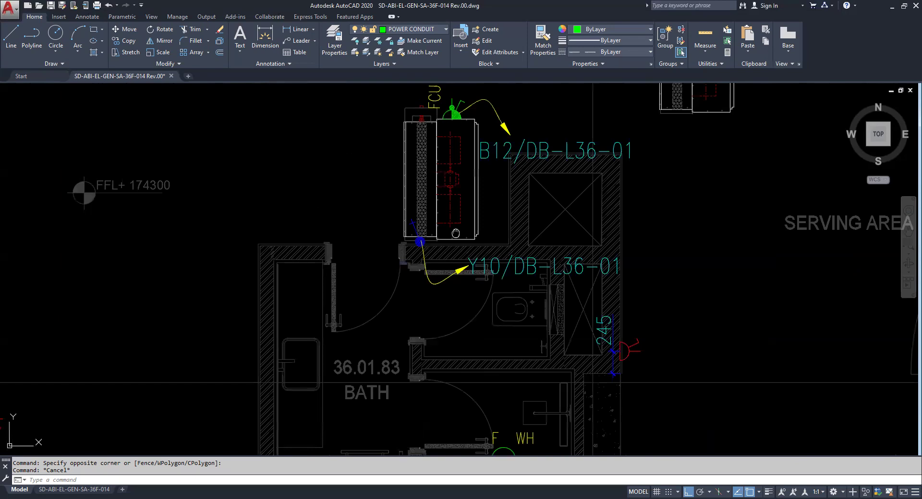
scroll(455, 234, down, 4)
scroll(376, 220, up, 6)
Select the B12 FCU outlet, clear it with Esc, and zoom onto the schedule tables.
click(369, 221)
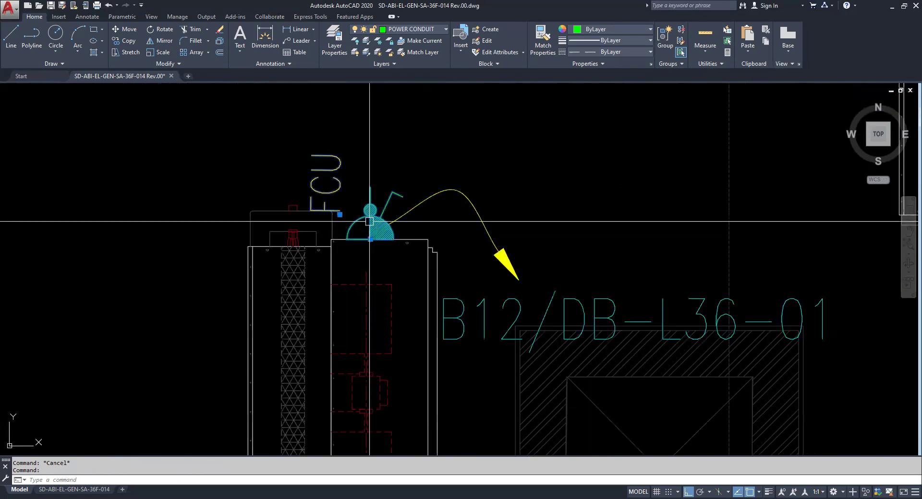
key(Escape)
scroll(369, 221, down, 8)
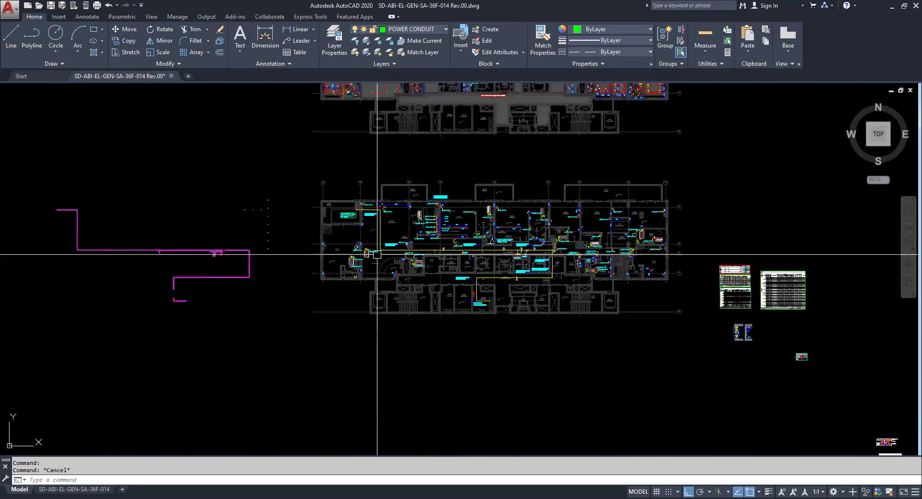
scroll(377, 254, up, 2)
scroll(775, 283, up, 9)
Pan down the DB schedule to show the lower table and rows 21–39.
scroll(775, 284, down, 4)
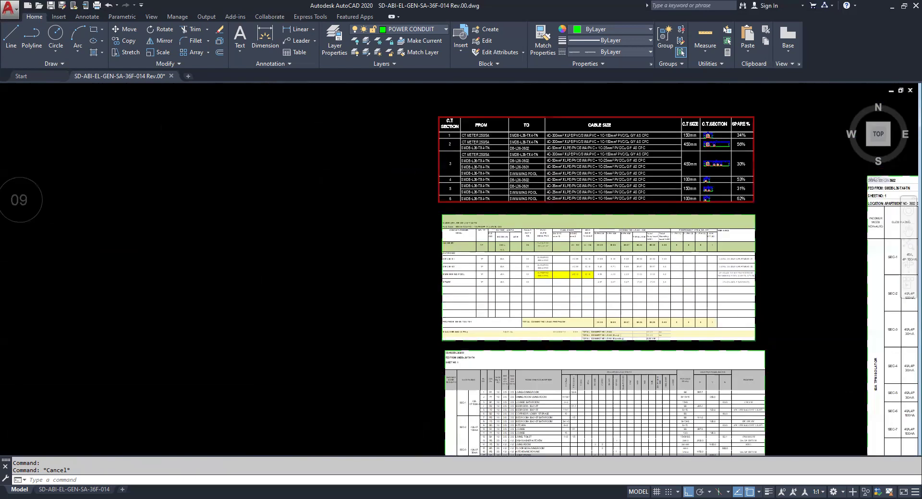
scroll(544, 306, up, 2)
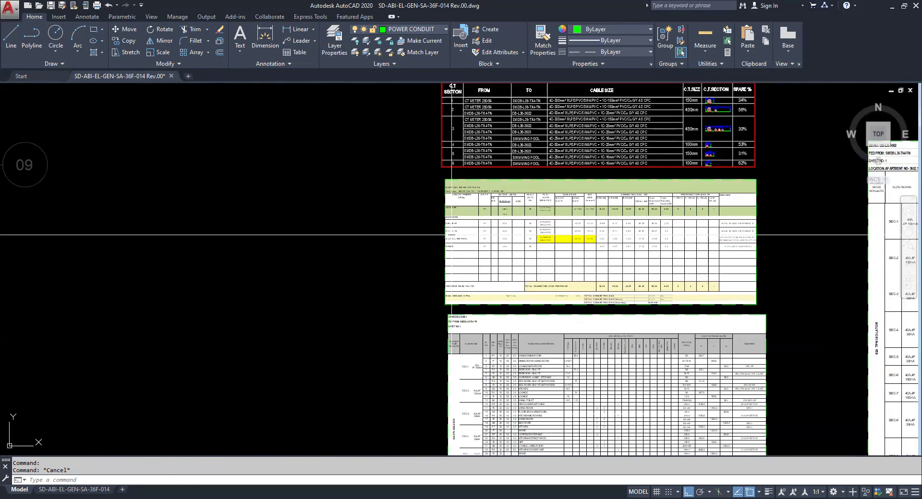
middle_drag(496, 341, 484, 213)
scroll(484, 213, up, 3)
scroll(539, 302, up, 5)
scroll(489, 301, down, 6)
middle_drag(490, 383, 490, 301)
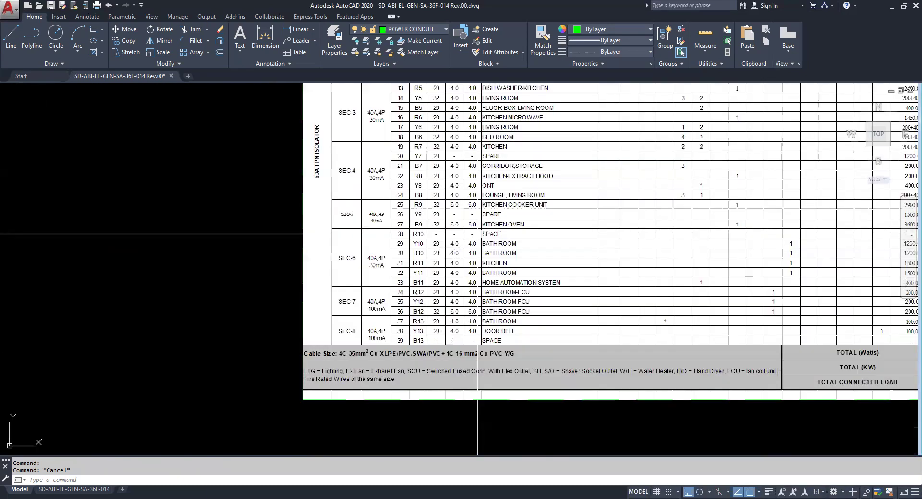
Pan to schedule rows 11–34, then zoom to the lounge area tagged Y6, B10 and R11.
scroll(489, 301, up, 4)
middle_drag(490, 233, 461, 327)
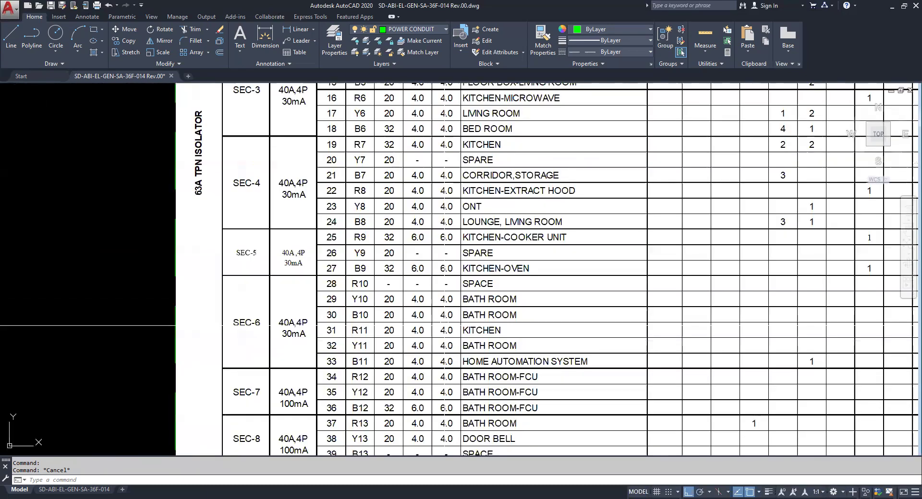
middle_drag(488, 256, 605, 319)
scroll(531, 300, down, 10)
scroll(342, 253, up, 5)
scroll(296, 253, up, 4)
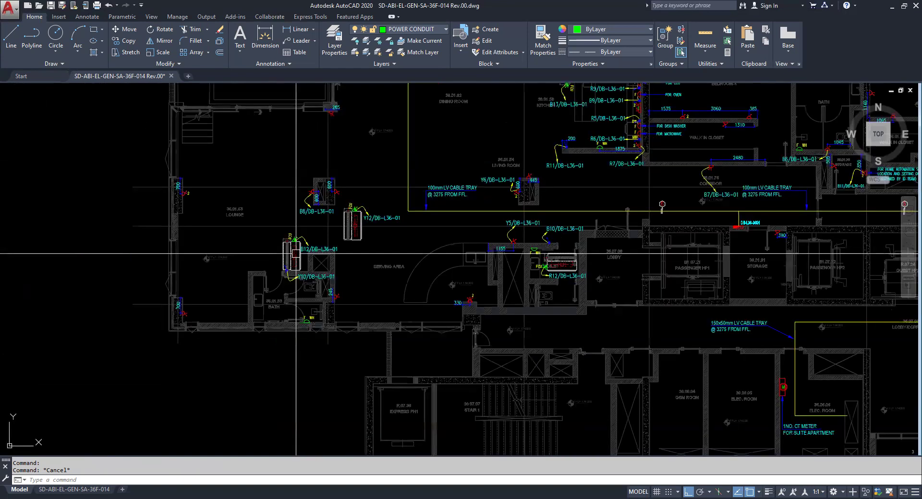
Select the B12/DB-L36-01 tag to inspect it, clear it, and zoom to the schedule tables.
scroll(295, 253, up, 6)
click(303, 237)
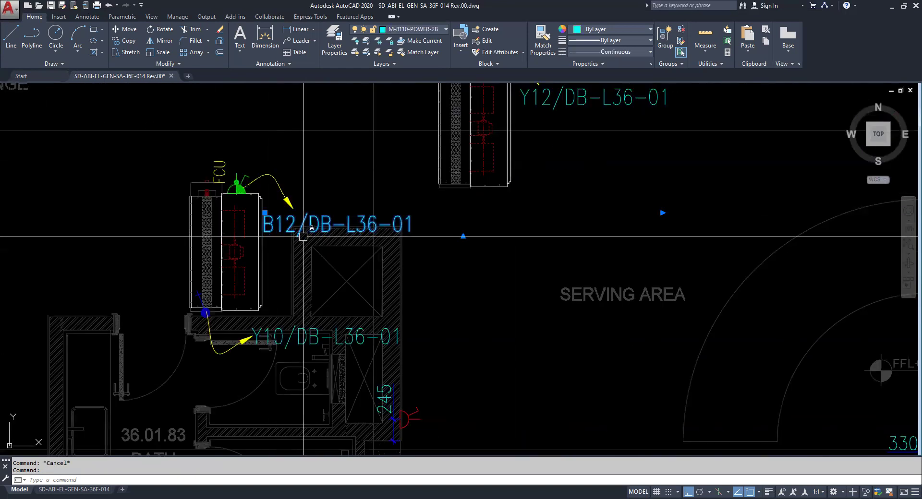
key(Escape)
scroll(303, 236, up, 5)
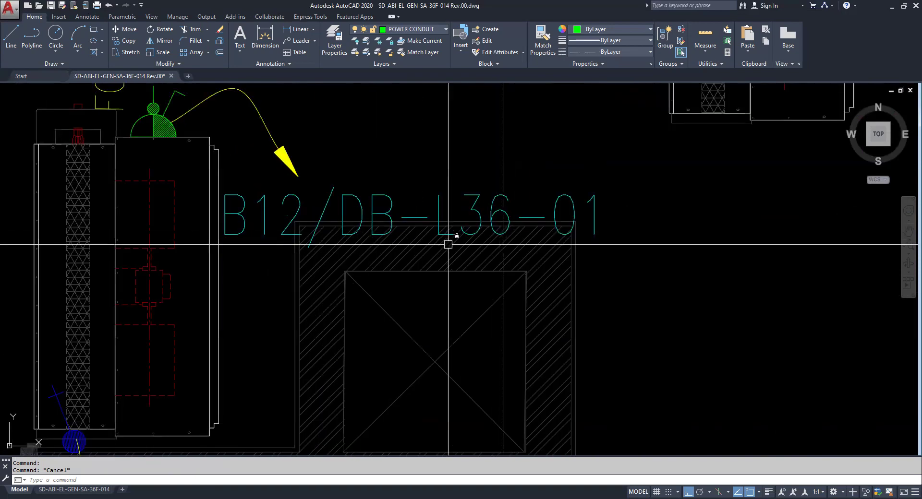
scroll(448, 244, down, 12)
scroll(673, 269, up, 4)
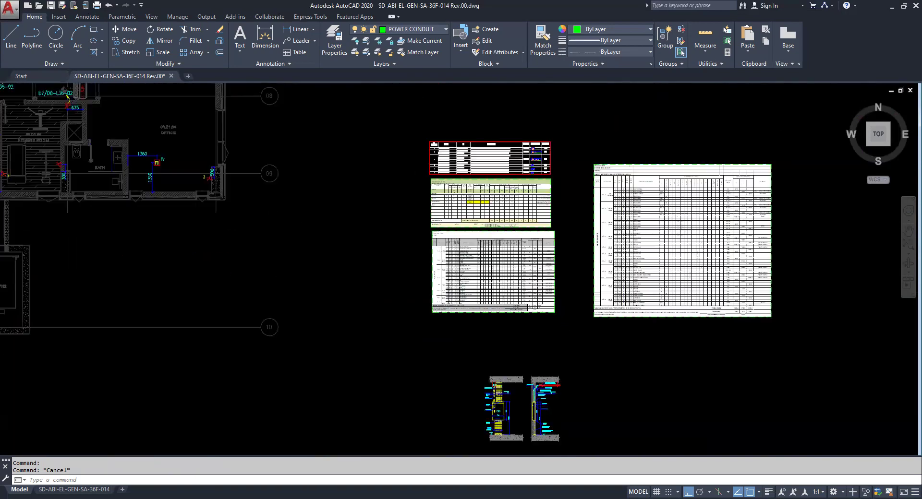
scroll(612, 239, up, 4)
scroll(168, 343, up, 2)
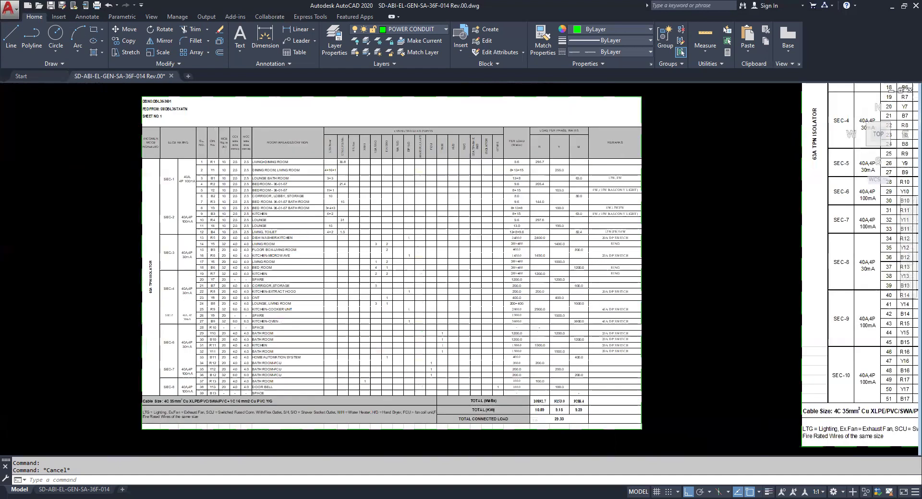
Bring the B8, Y12 and B12 tags back into view, then zoom out to the whole sheet.
middle_drag(193, 337, 222, 323)
scroll(222, 323, down, 5)
scroll(139, 242, up, 8)
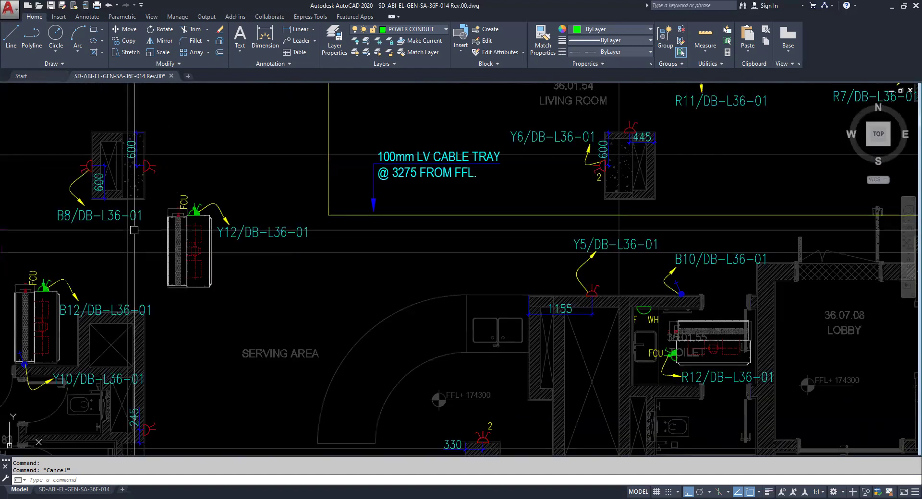
scroll(134, 231, up, 4)
middle_drag(176, 333, 241, 318)
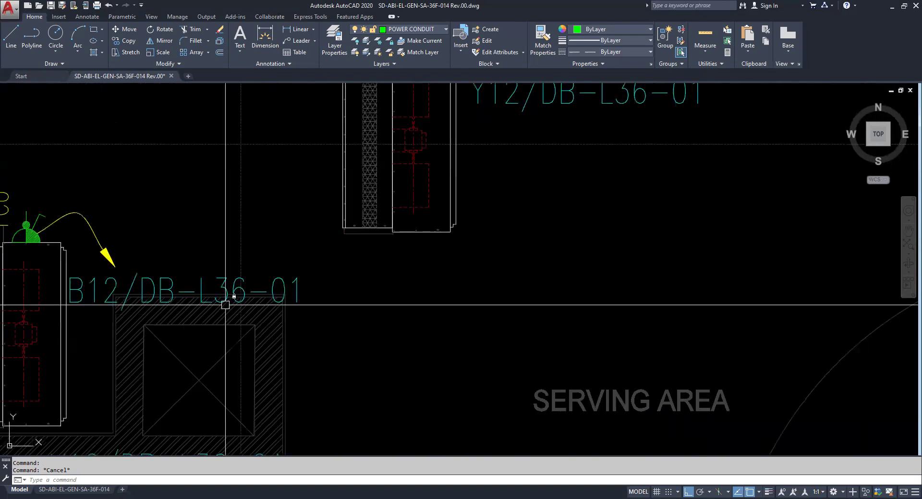
scroll(225, 204, down, 2)
scroll(224, 204, down, 7)
scroll(323, 308, up, 6)
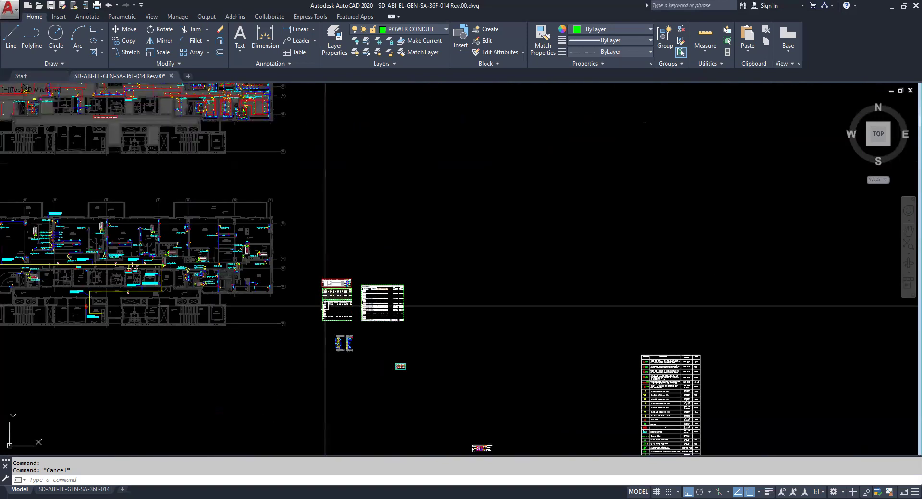
Zoom into the DB-L36-3601 schedule to bring its circuit rows into view.
scroll(322, 306, up, 7)
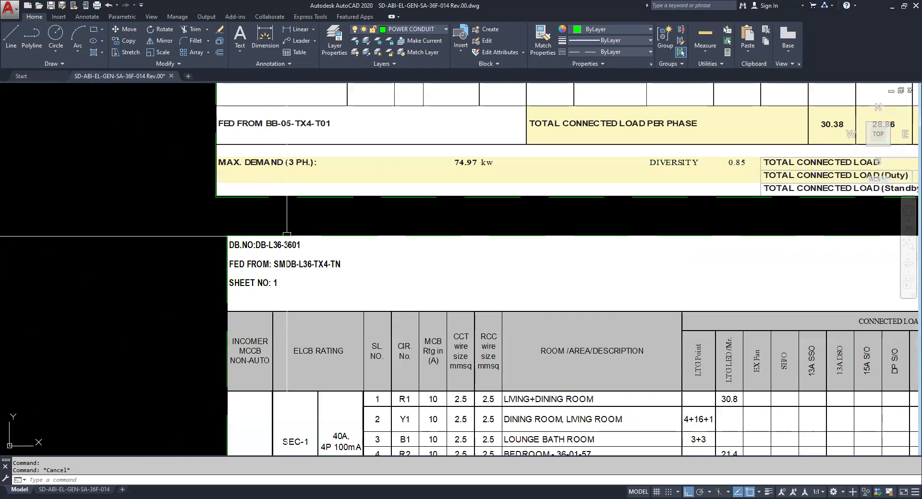
scroll(328, 230, up, 2)
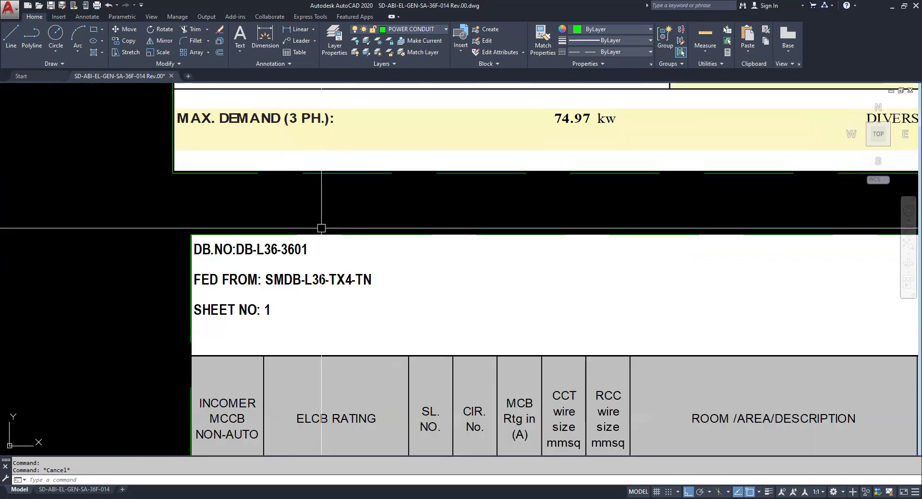
scroll(320, 239, down, 2)
scroll(321, 239, down, 2)
middle_drag(322, 331, 321, 200)
scroll(359, 332, up, 5)
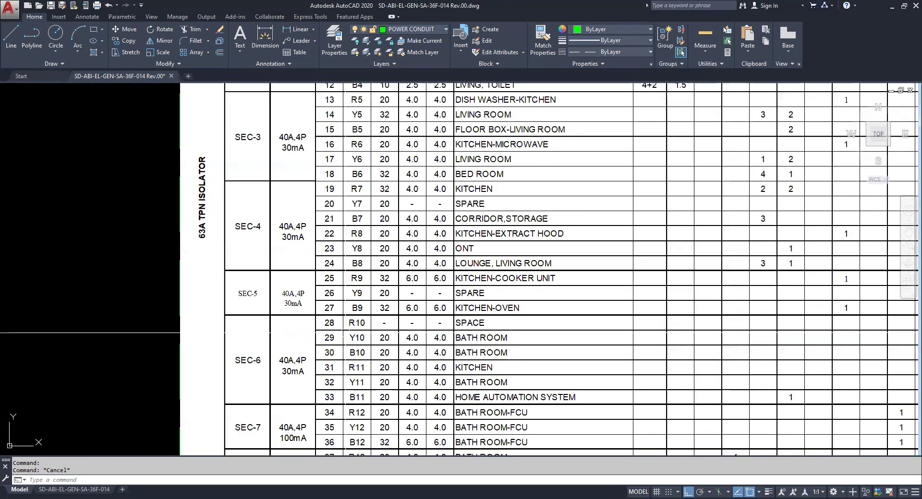
scroll(357, 336, up, 2)
Pan across the rest of the DB-L36-3601 table down to its lower rows and totals.
middle_drag(395, 372, 315, 331)
mouse_move(480, 313)
middle_down()
mouse_move(493, 319)
mouse_move(215, 291)
middle_up()
scroll(427, 312, down, 5)
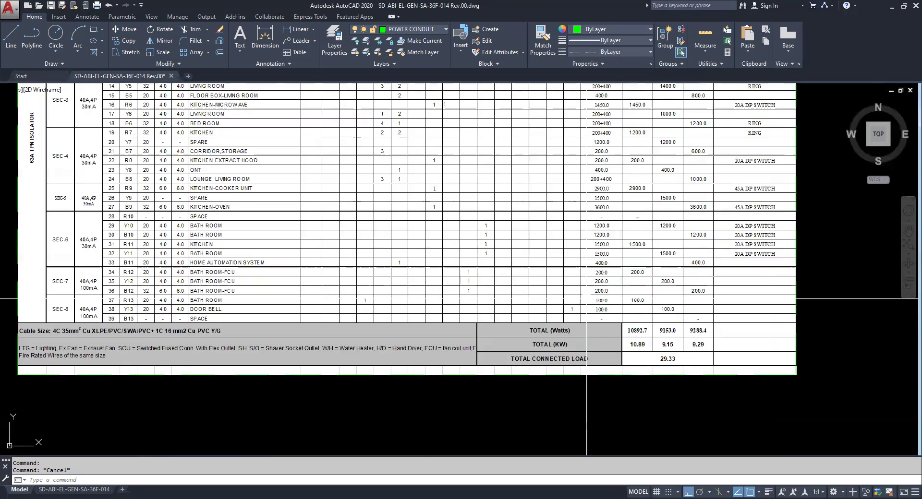
middle_drag(624, 308, 329, 297)
scroll(330, 298, up, 4)
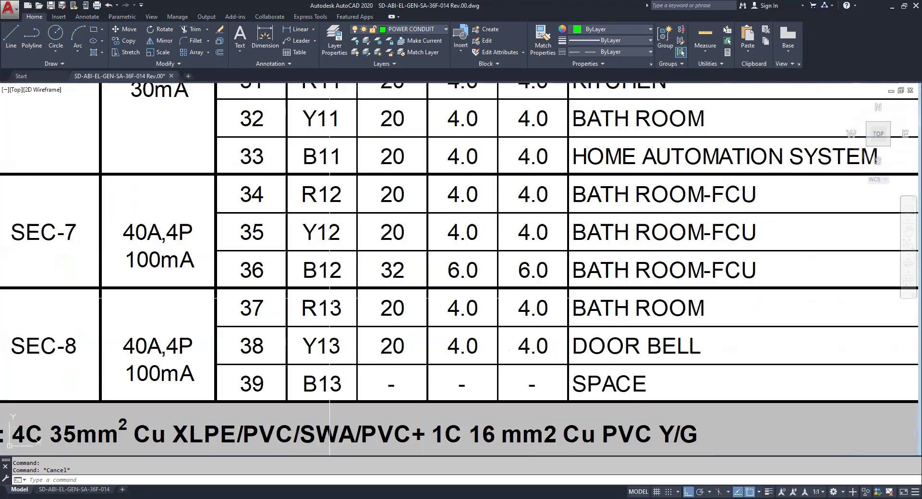
scroll(330, 298, down, 10)
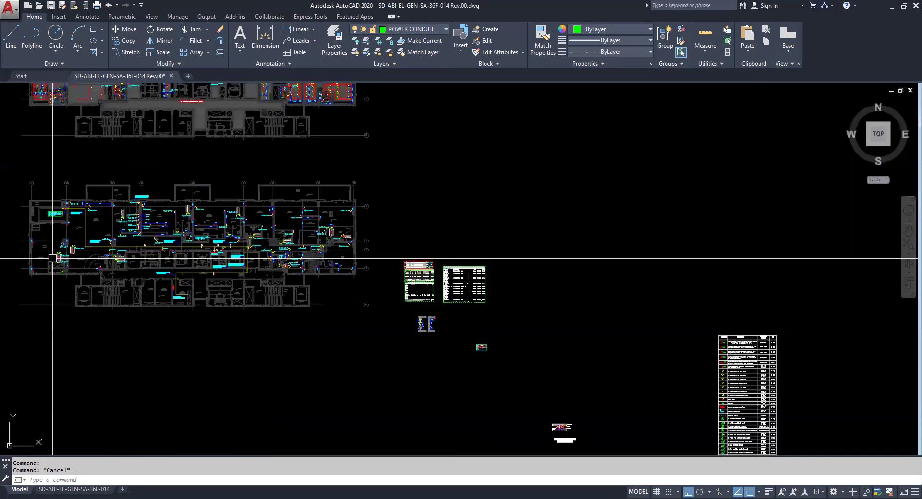
scroll(52, 259, up, 8)
scroll(95, 261, up, 6)
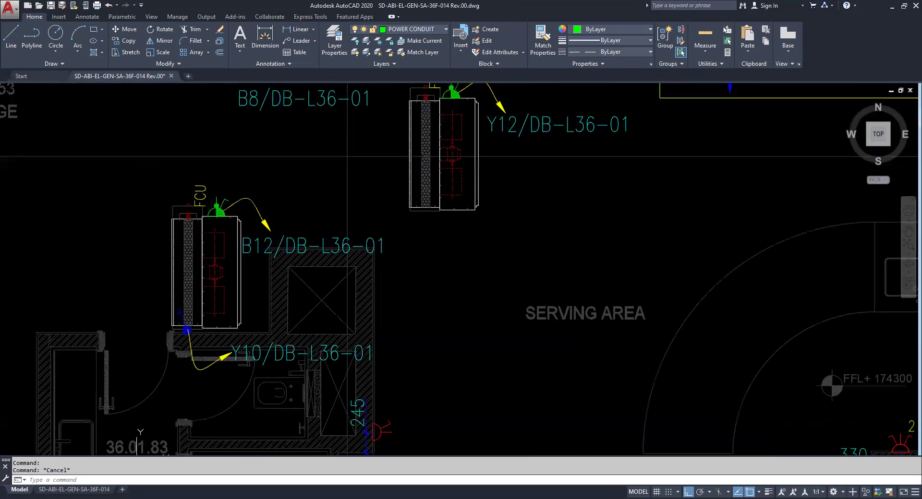
Select the Y10/DB-L36-01 bath tag to check its layer, then return to the circuits 11–39 list.
click(263, 293)
scroll(263, 292, down, 4)
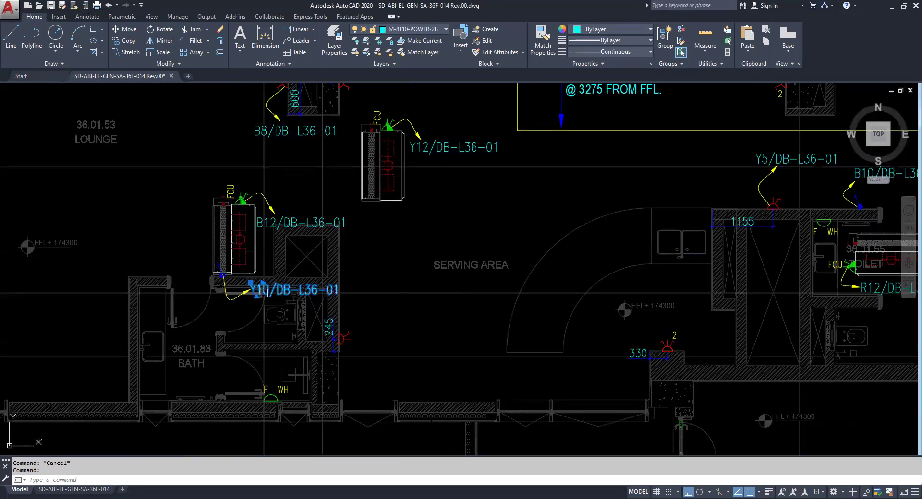
key(Escape)
scroll(264, 292, down, 6)
scroll(628, 298, up, 10)
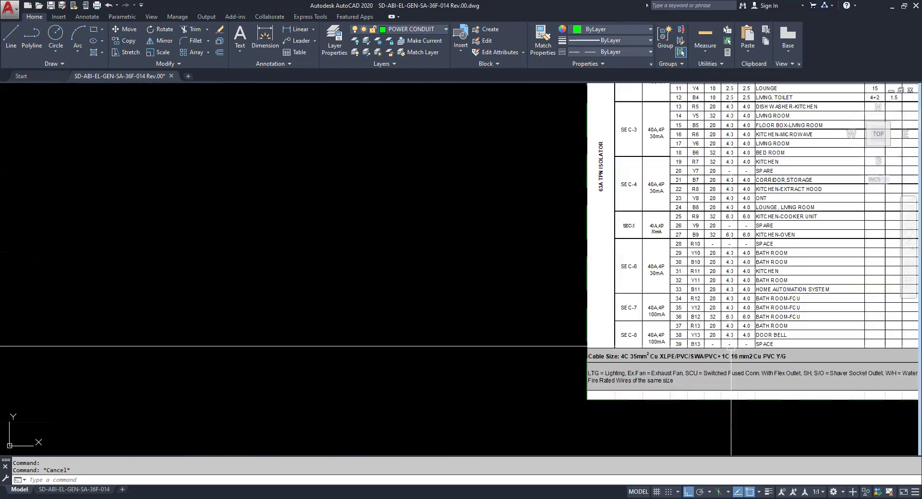
Inspect circuit rows 10–39, the cable-size note and the load columns with their 20A DP SWITCH ratings.
middle_drag(627, 298, 381, 339)
scroll(375, 263, up, 4)
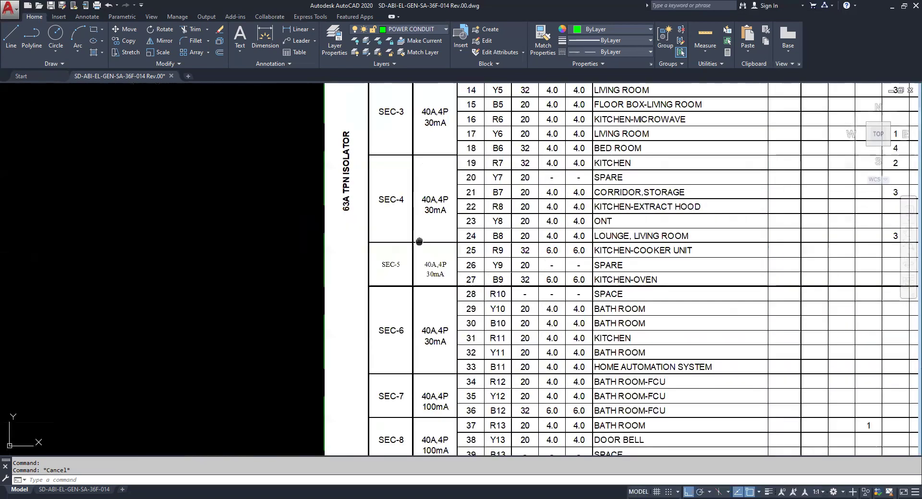
scroll(466, 306, up, 1)
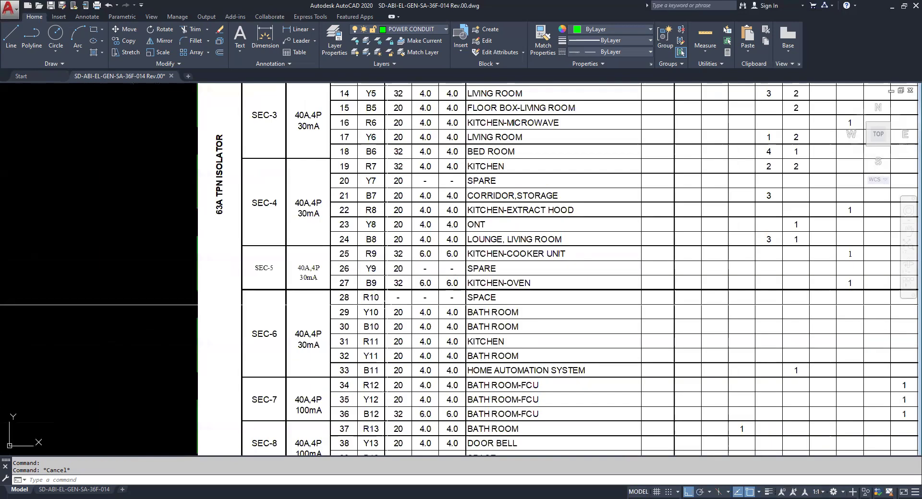
middle_drag(465, 307, 372, 220)
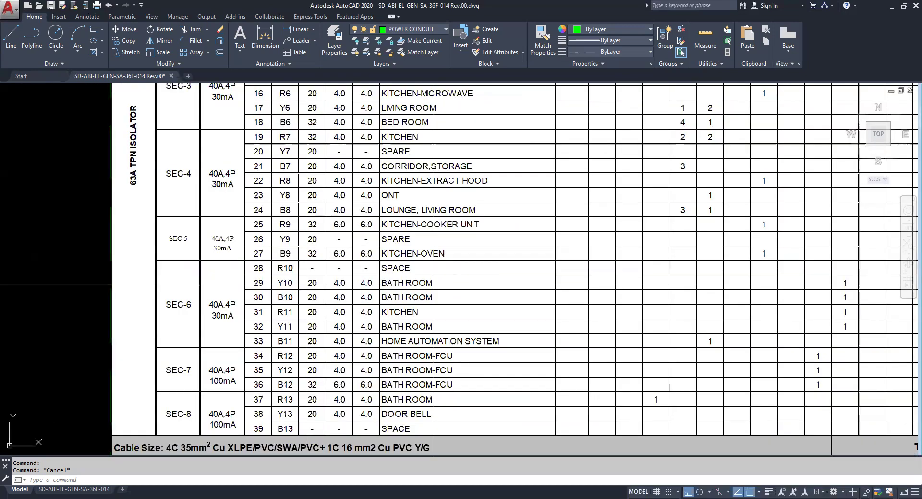
scroll(347, 288, down, 1)
middle_drag(347, 288, 483, 302)
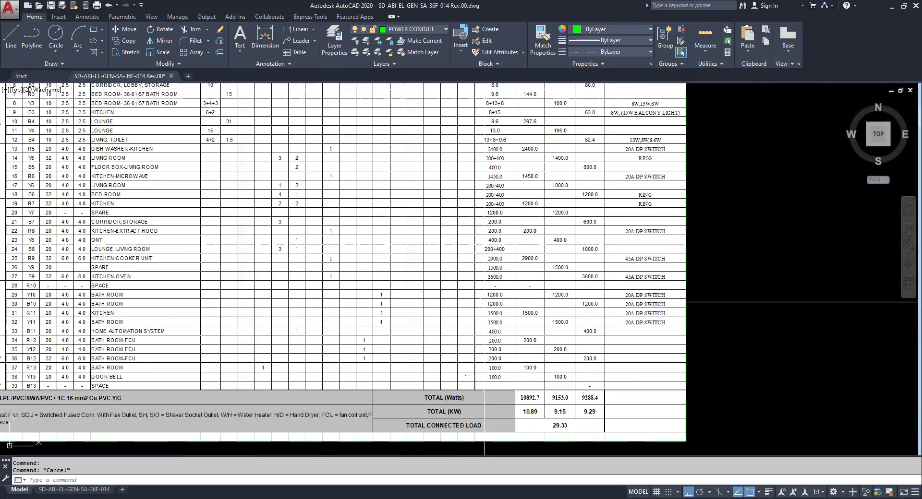
Zoom out to show the floor plan beside the schedule tables totalling 29.33 kW.
scroll(484, 302, up, 4)
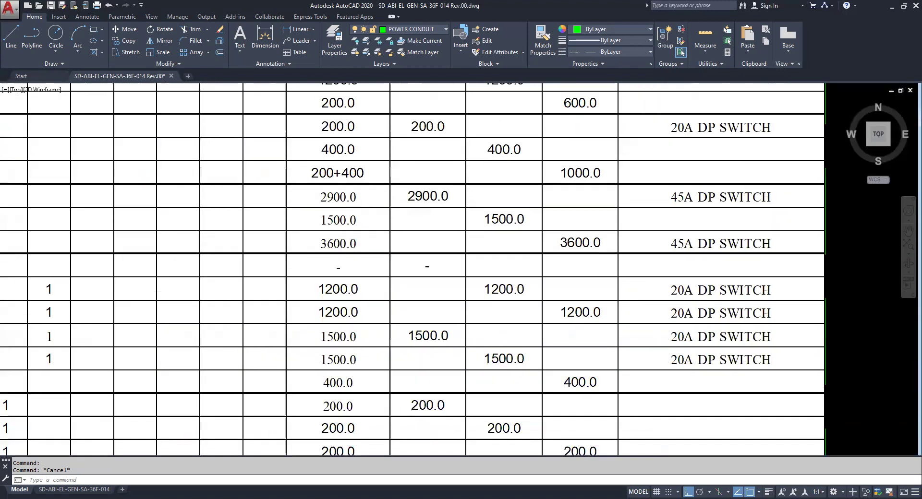
scroll(484, 302, down, 6)
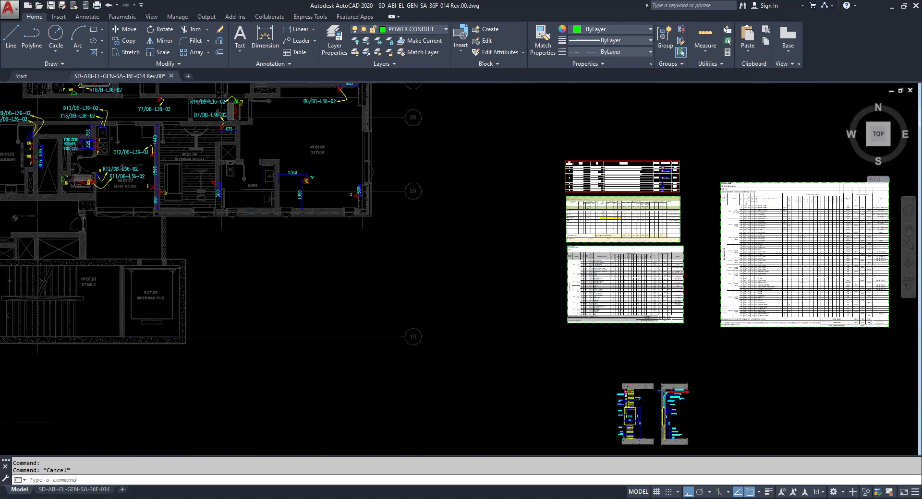
scroll(321, 280, down, 4)
Draw a dashed green POWER CONDUIT polyline from the bath FCU past the door toward the water heater.
scroll(321, 279, up, 5)
scroll(240, 288, up, 5)
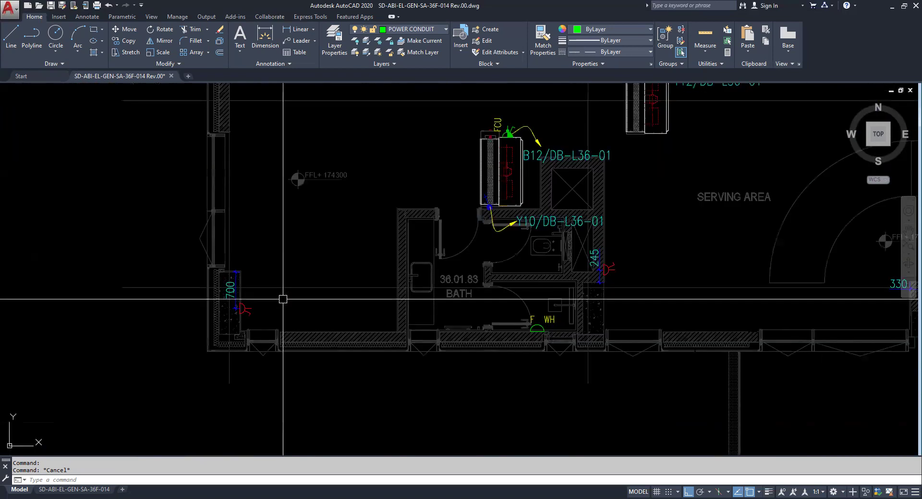
scroll(291, 239, down, 5)
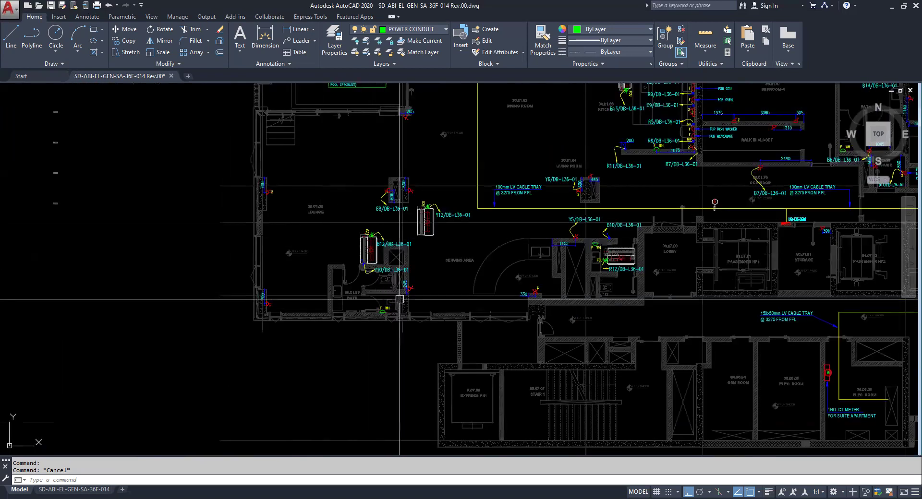
scroll(402, 300, up, 2)
key(Escape)
scroll(402, 299, up, 3)
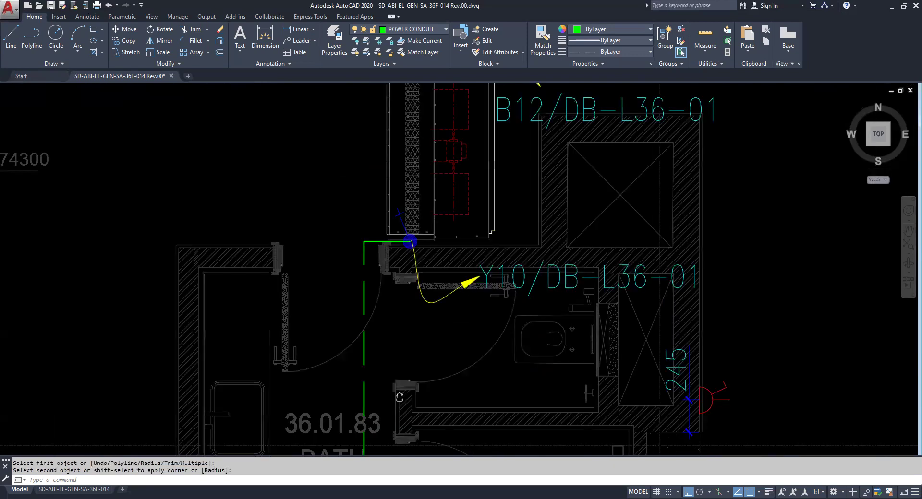
key(Escape)
scroll(380, 263, down, 5)
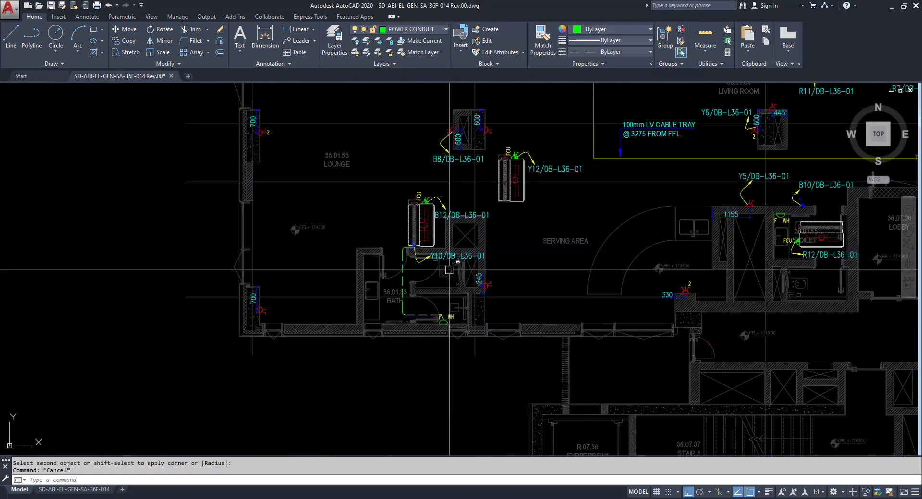